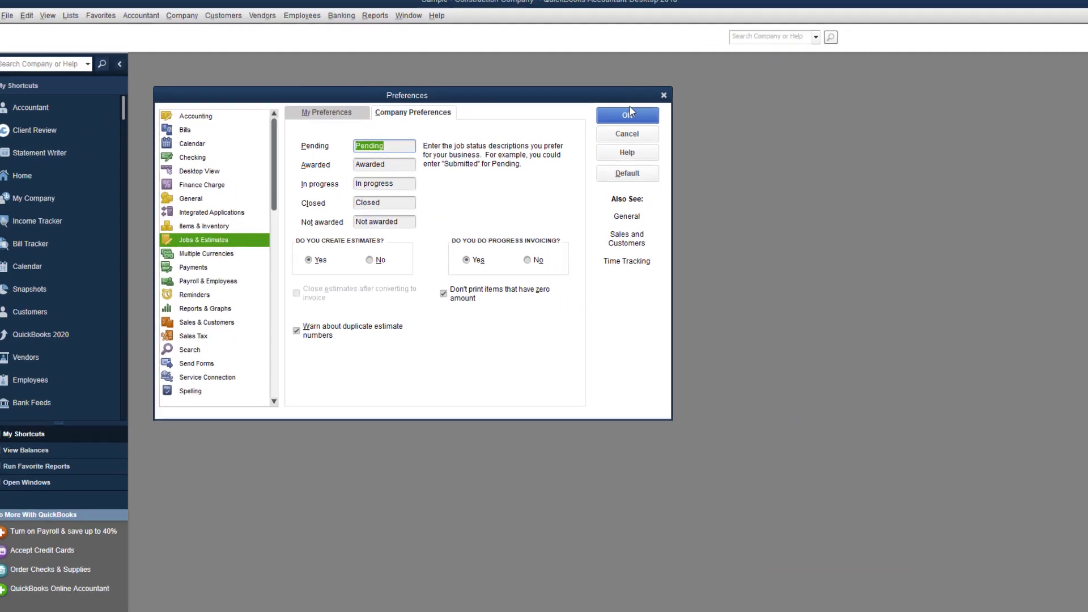
Confirm that both estimates and progress invoicing are set to Yes in Jobs & Estimates preferences.
{"action": "left_click", "coordinate": [830, 100]}
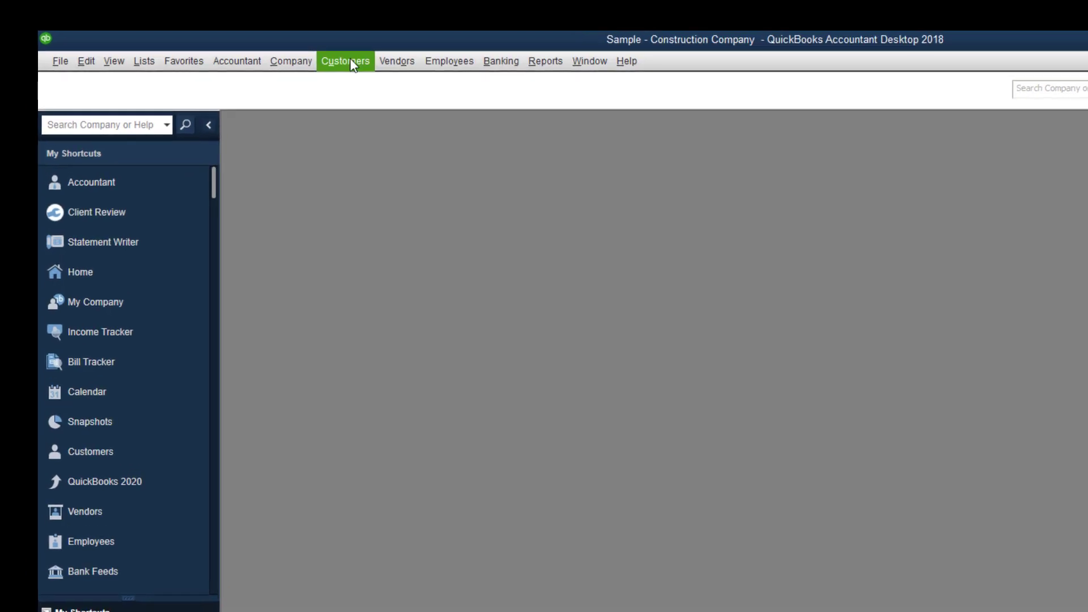
Open the Customer Center and select the Bathroom Remodel job to see its 22,000.00 estimate.
{"action": "left_click", "coordinate": [352, 62]}
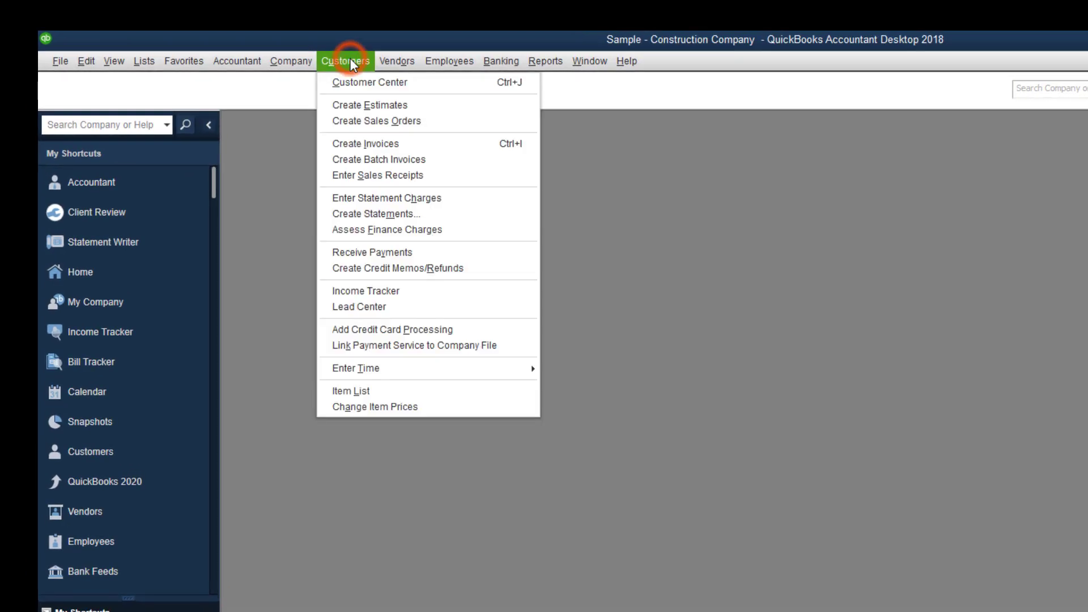
{"action": "left_click", "coordinate": [355, 85]}
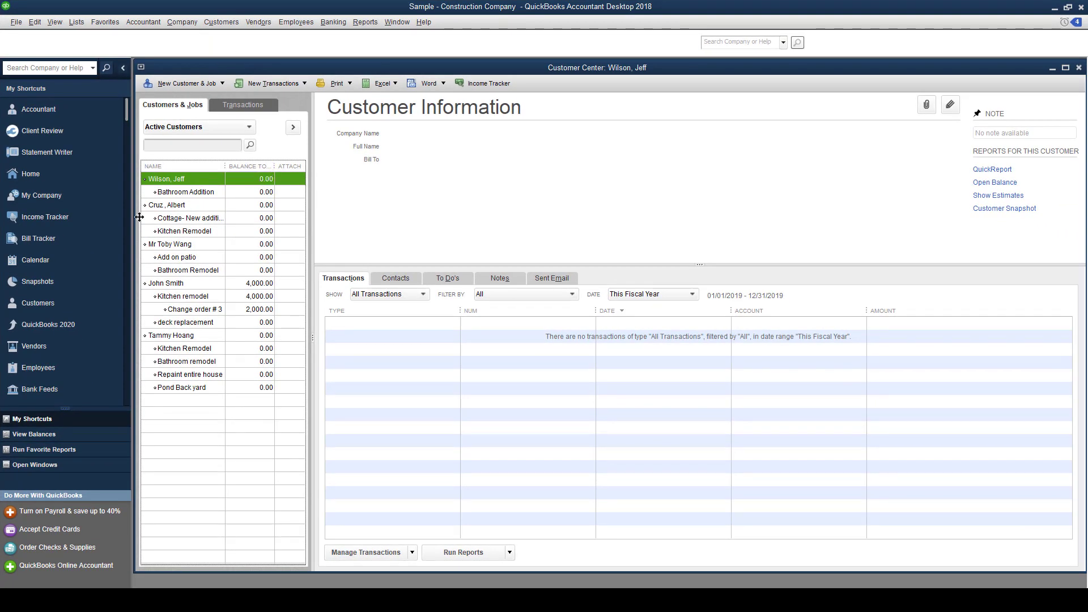
{"action": "left_click", "coordinate": [190, 272]}
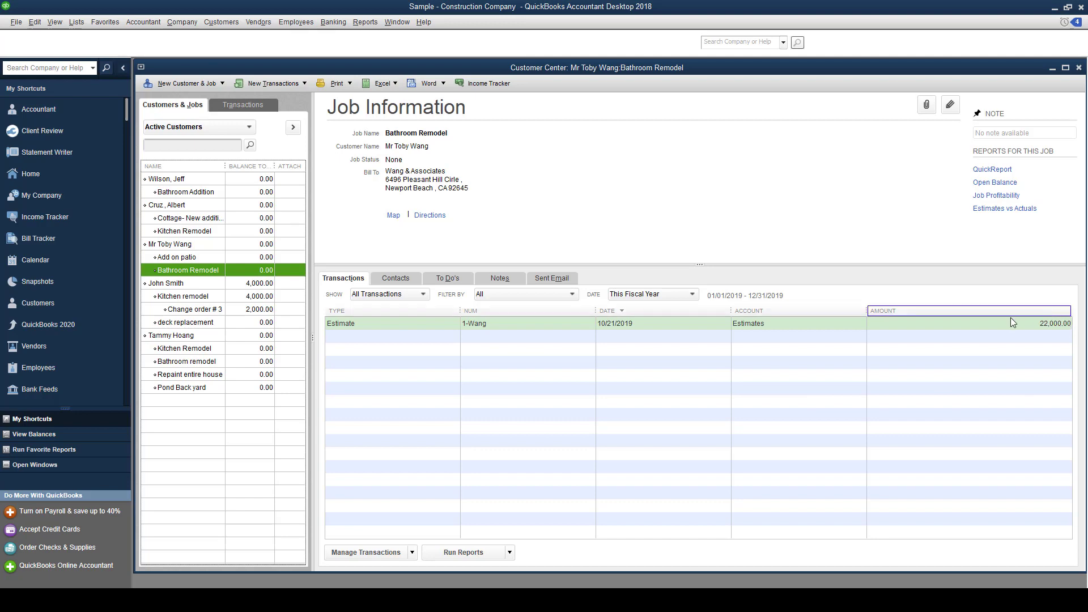
{"action": "double_click", "coordinate": [817, 324]}
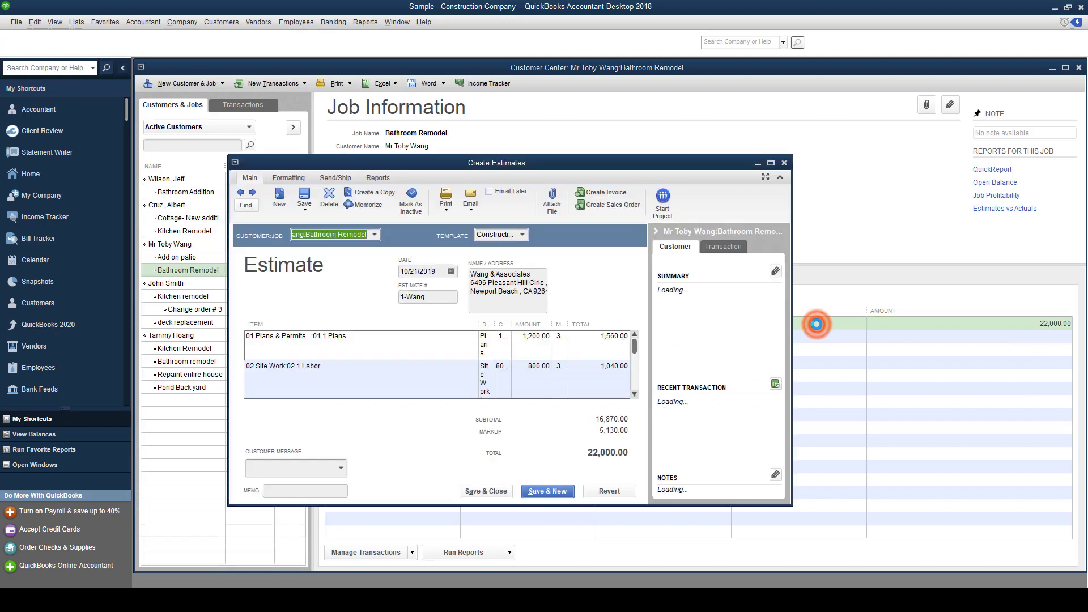
{"action": "left_click", "coordinate": [771, 162]}
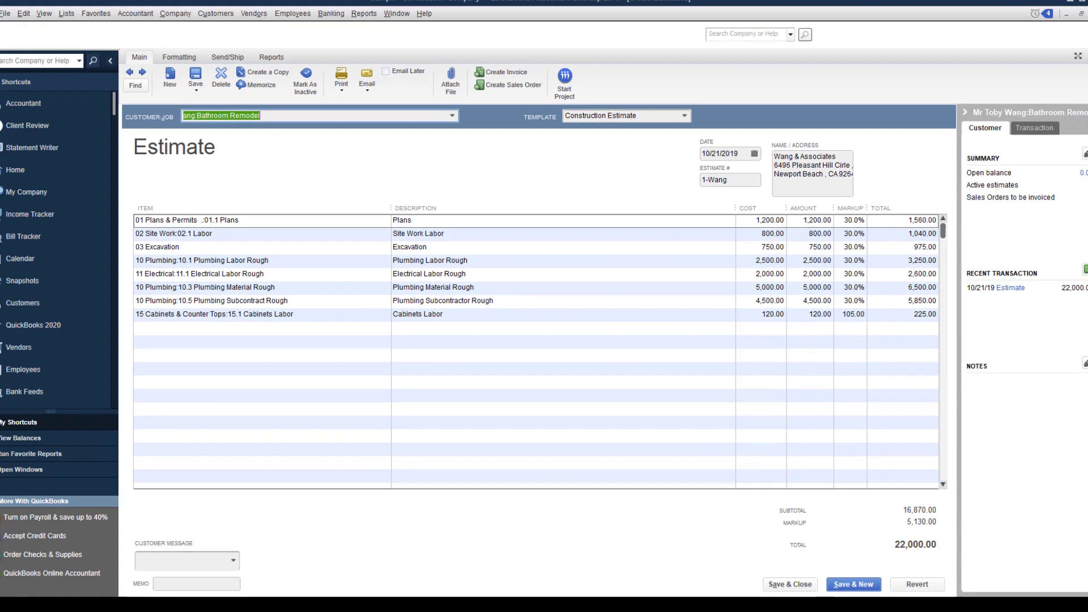
{"action": "left_click", "coordinate": [1080, 23]}
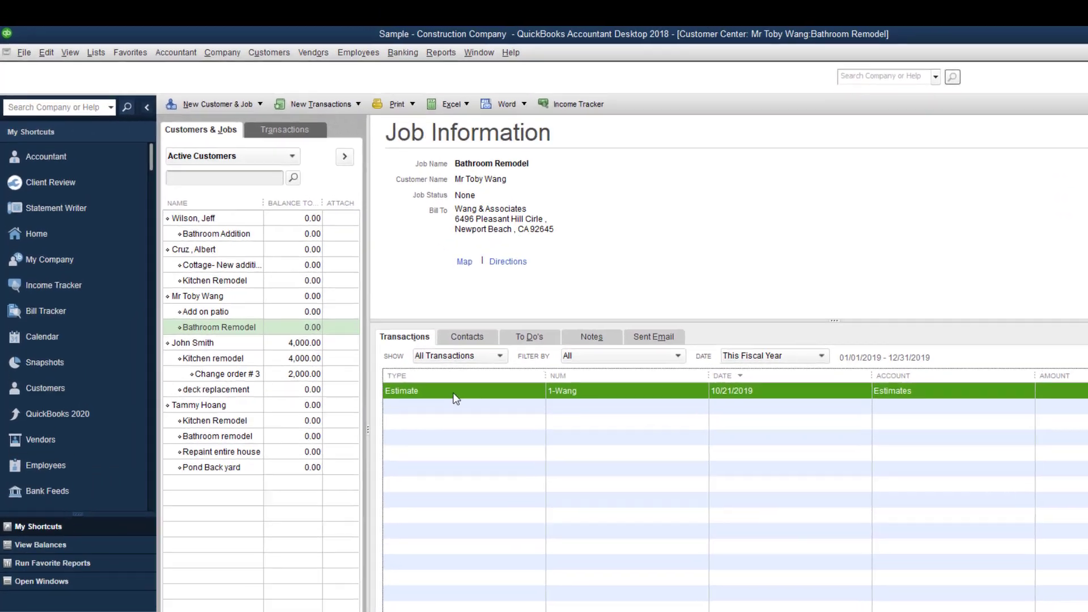
{"action": "left_click", "coordinate": [380, 306]}
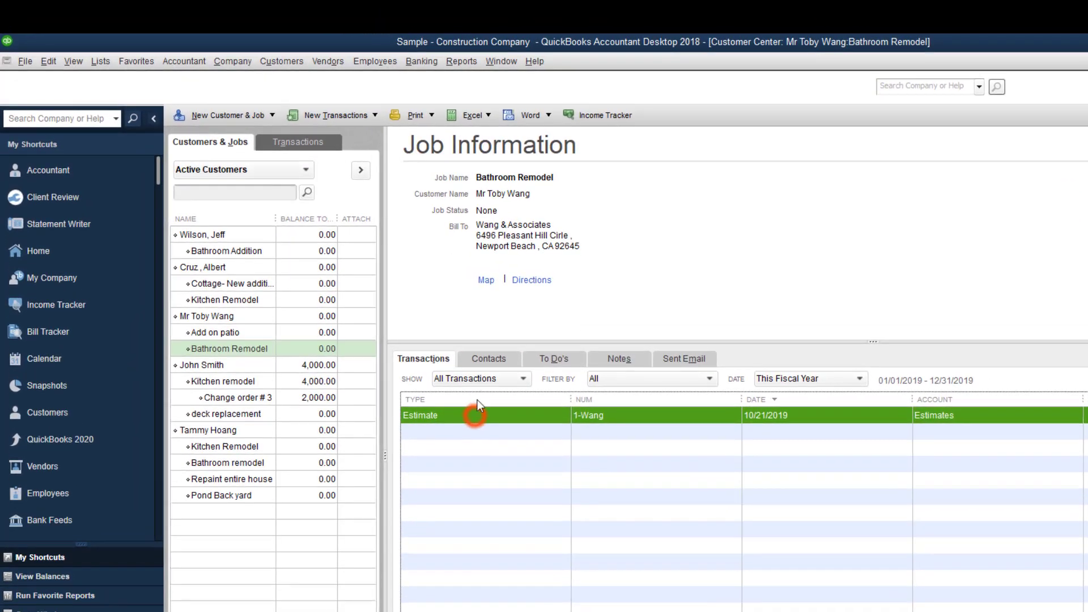
Start invoice 3 for the Bathroom Remodel job and choose its 22,000.00 estimate.
{"action": "left_click", "coordinate": [332, 116]}
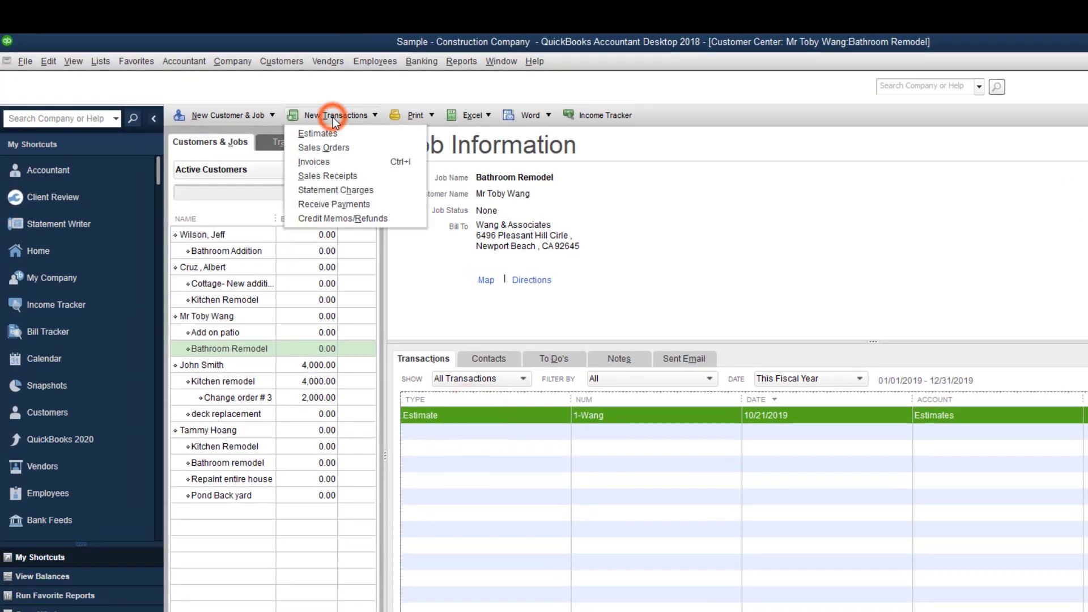
{"action": "left_click", "coordinate": [328, 162]}
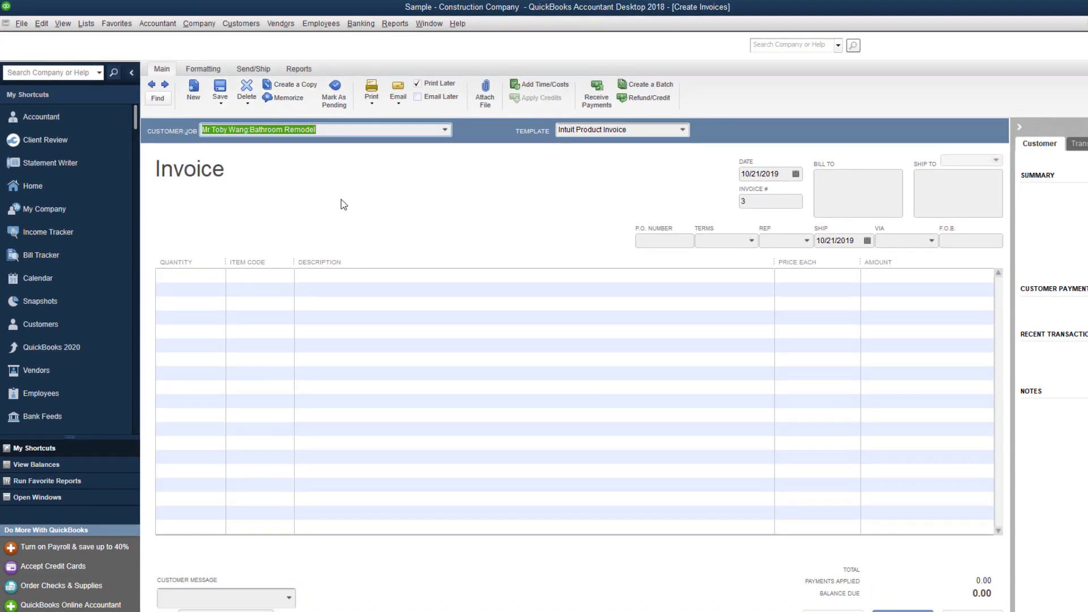
{"action": "left_click", "coordinate": [444, 129]}
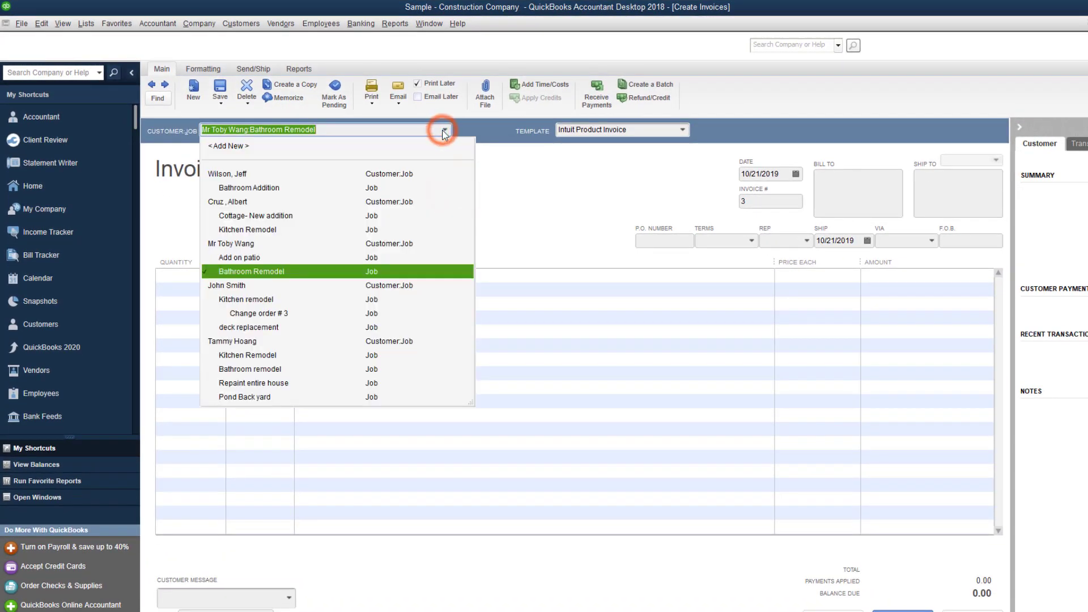
{"action": "left_click", "coordinate": [343, 271]}
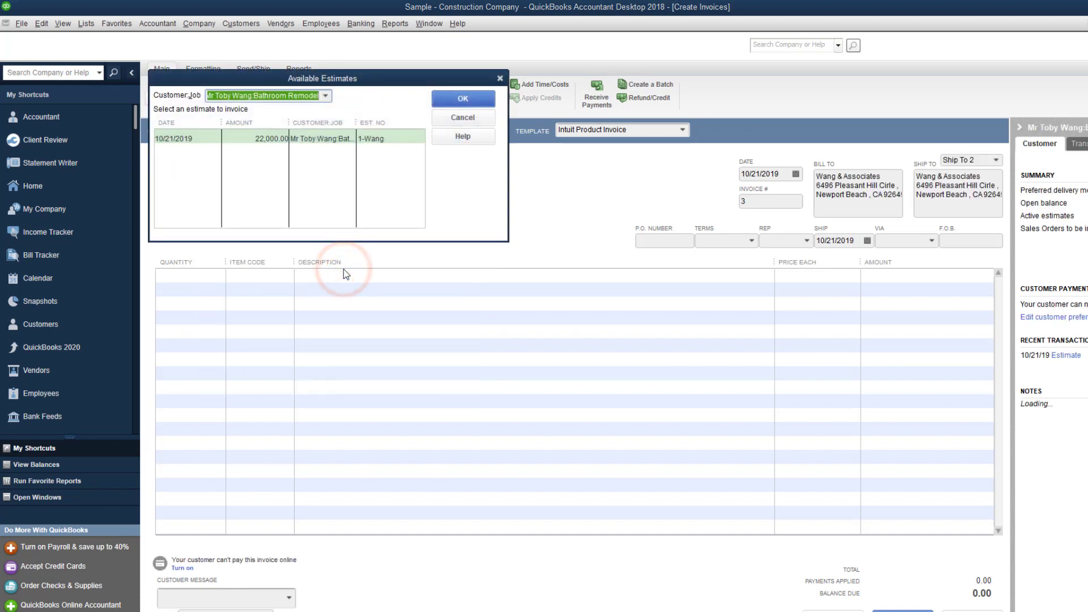
{"action": "left_click", "coordinate": [279, 142]}
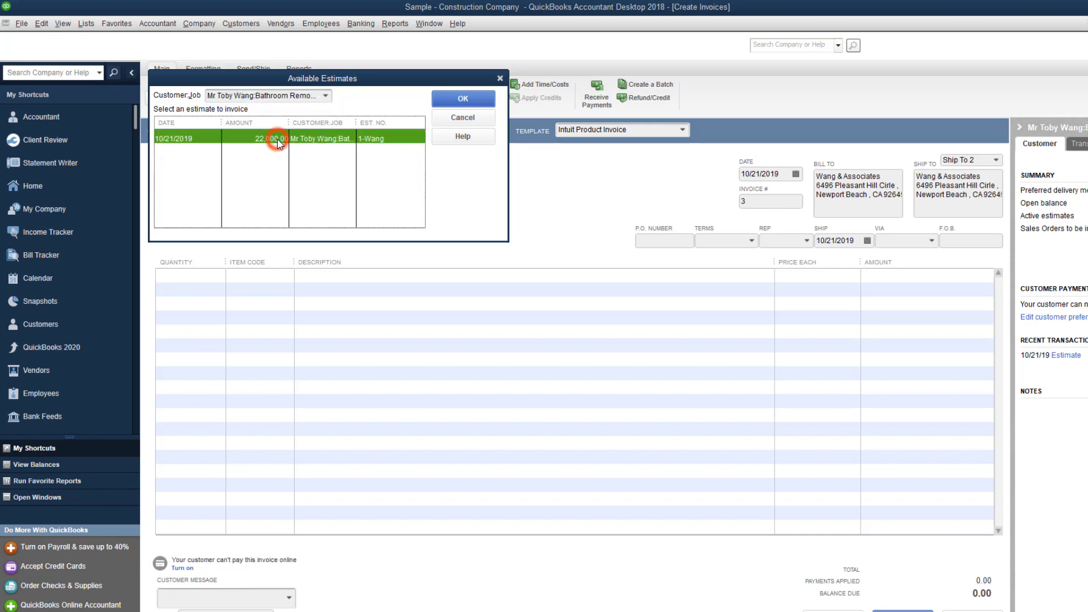
Bill 20% of the entire Bathroom Remodel estimate on invoice 3.
{"action": "left_click", "coordinate": [460, 101]}
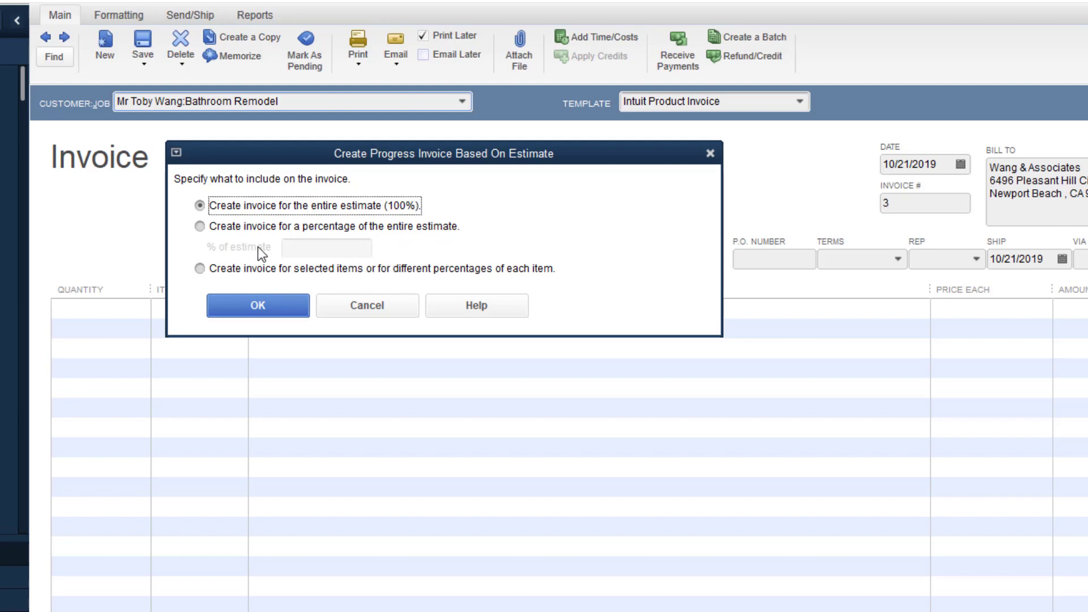
{"action": "left_click", "coordinate": [200, 224]}
{"action": "left_click", "coordinate": [312, 249]}
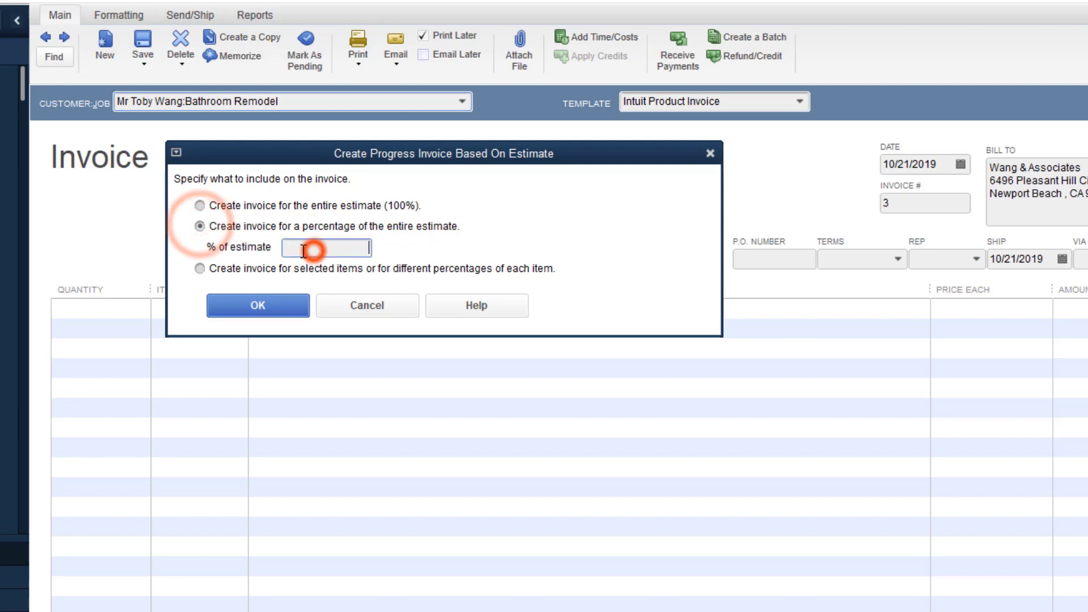
{"action": "type", "text": "20"}
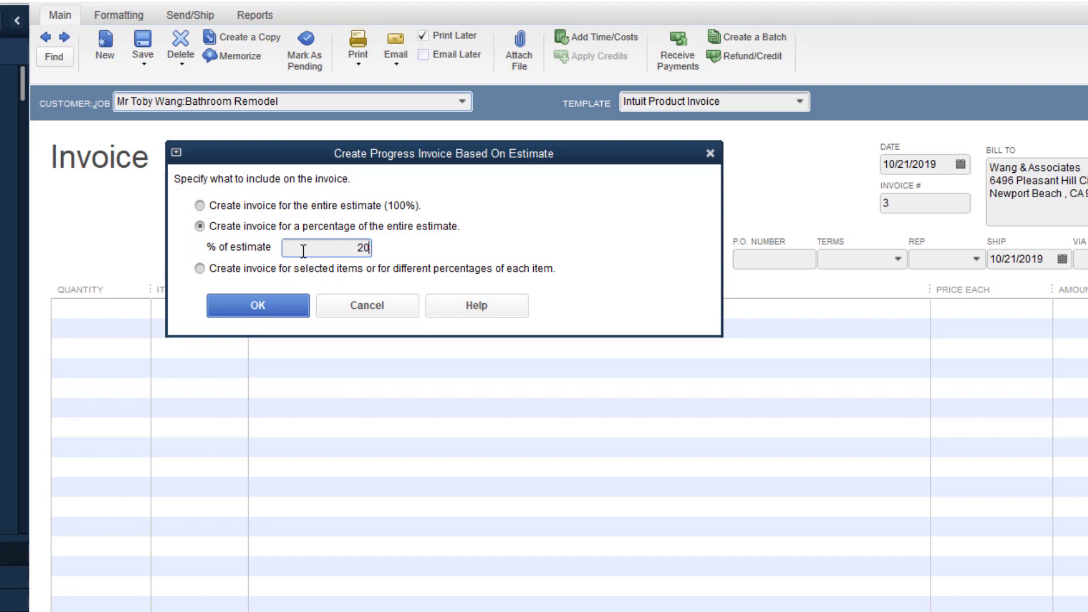
{"action": "left_click", "coordinate": [281, 315]}
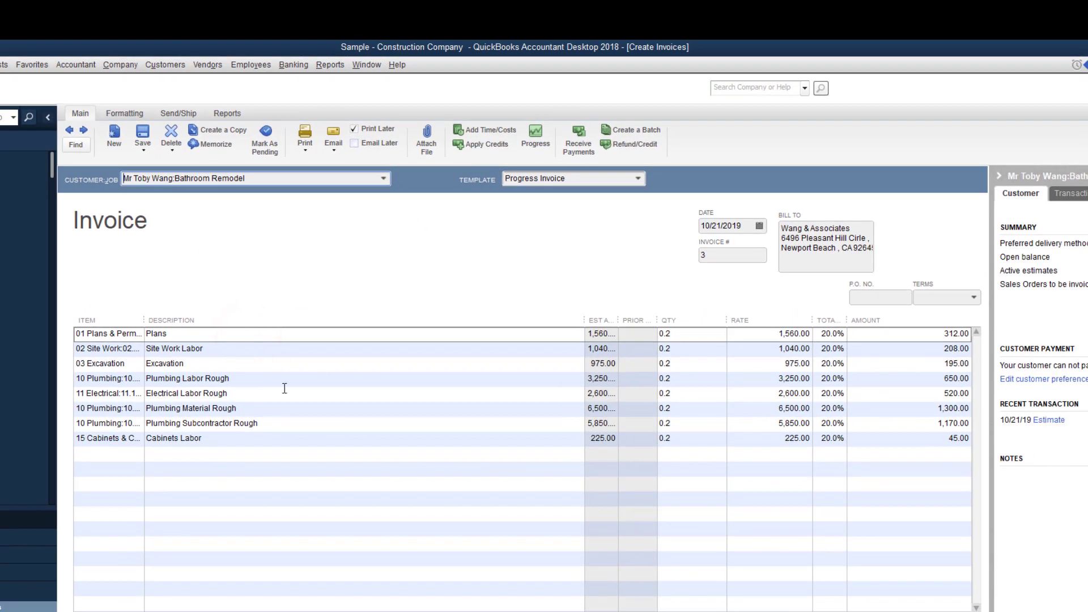
Widen the Item column and narrow Description so item names and amounts display fully.
{"action": "left_click_drag", "start_coordinate": [142, 319], "coordinate": [168, 321]}
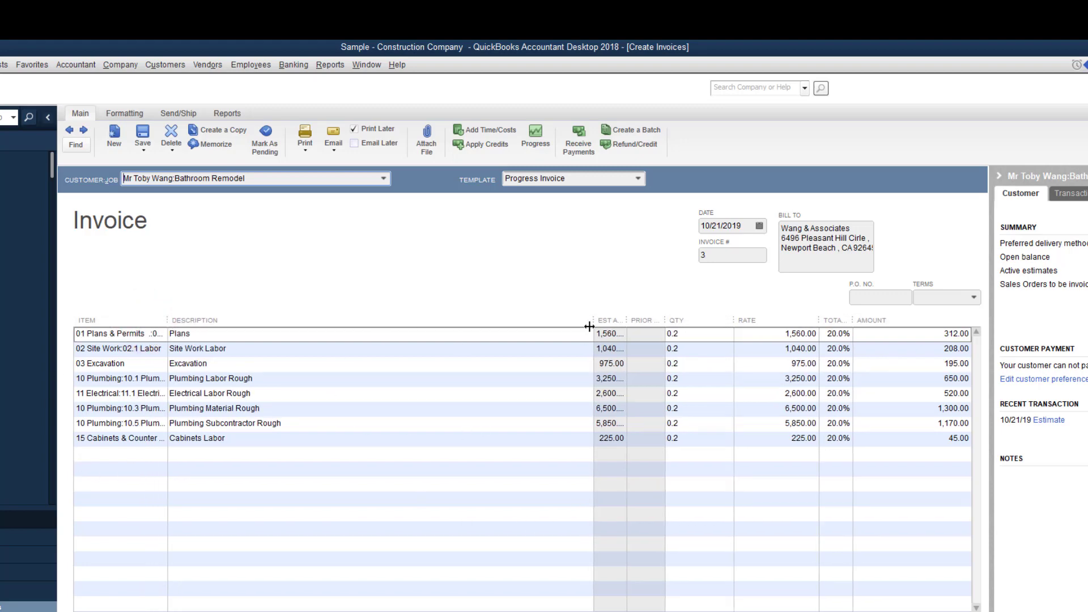
{"action": "left_click_drag", "start_coordinate": [592, 322], "coordinate": [476, 321]}
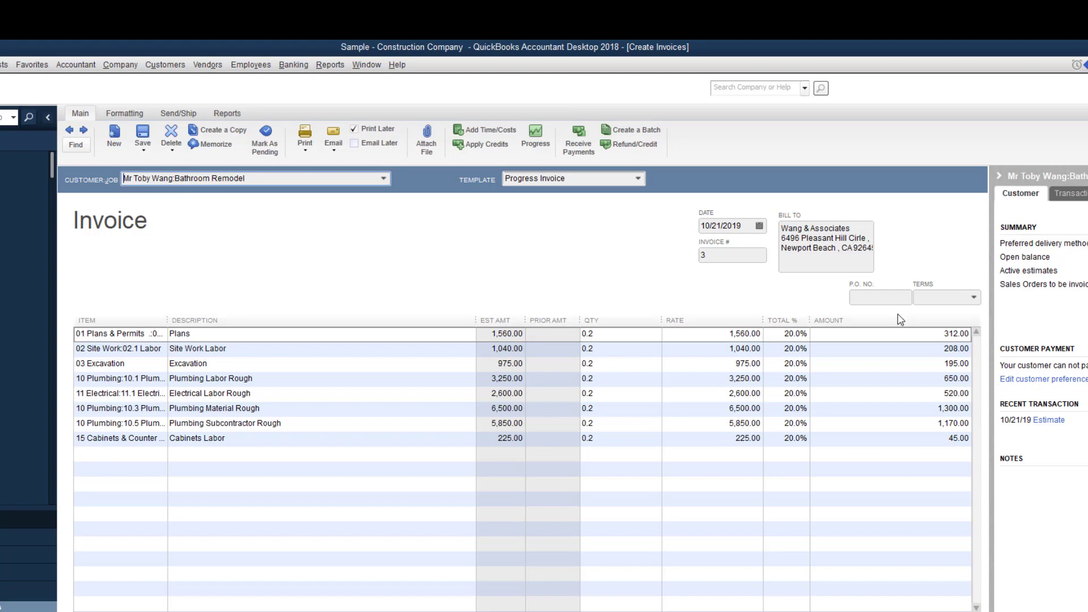
{"action": "left_click", "coordinate": [125, 115]}
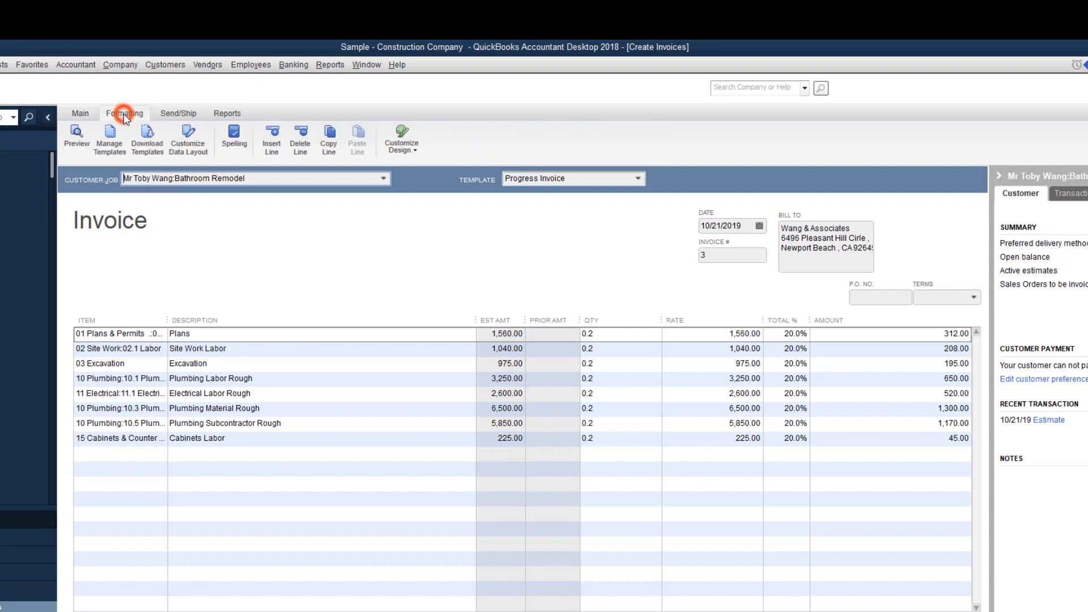
Hide the Rate column from the Progress Invoice template's on-screen layout.
{"action": "left_click", "coordinate": [184, 151]}
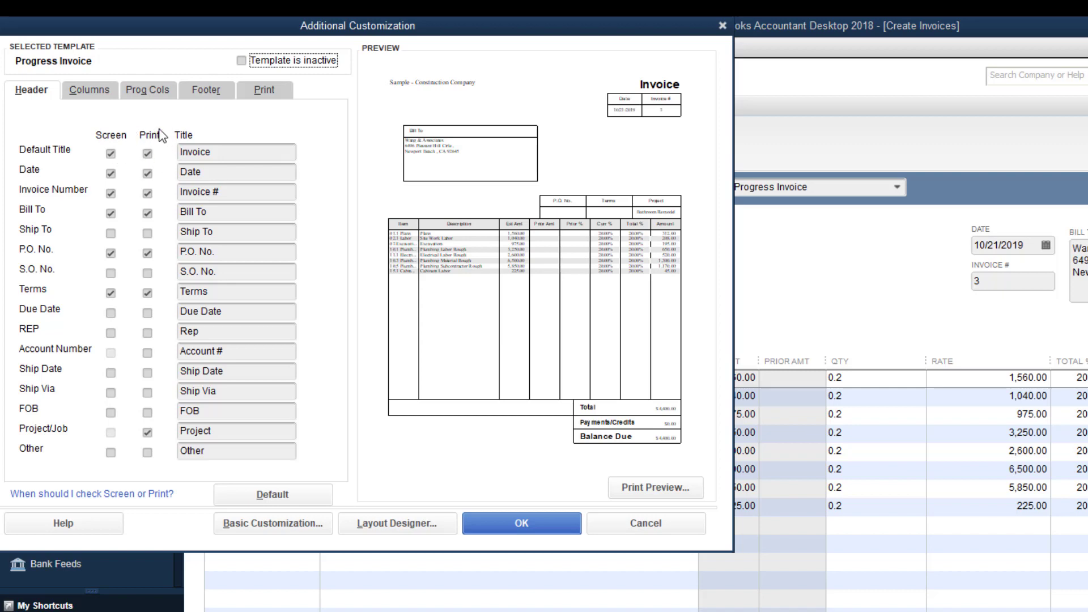
{"action": "left_click", "coordinate": [86, 90]}
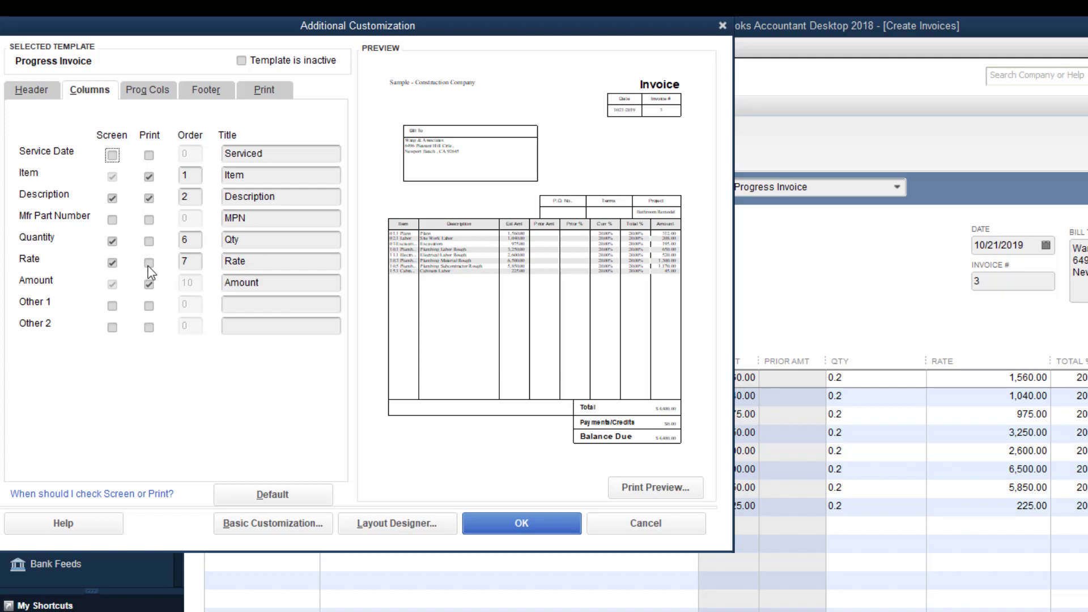
{"action": "left_click", "coordinate": [109, 264]}
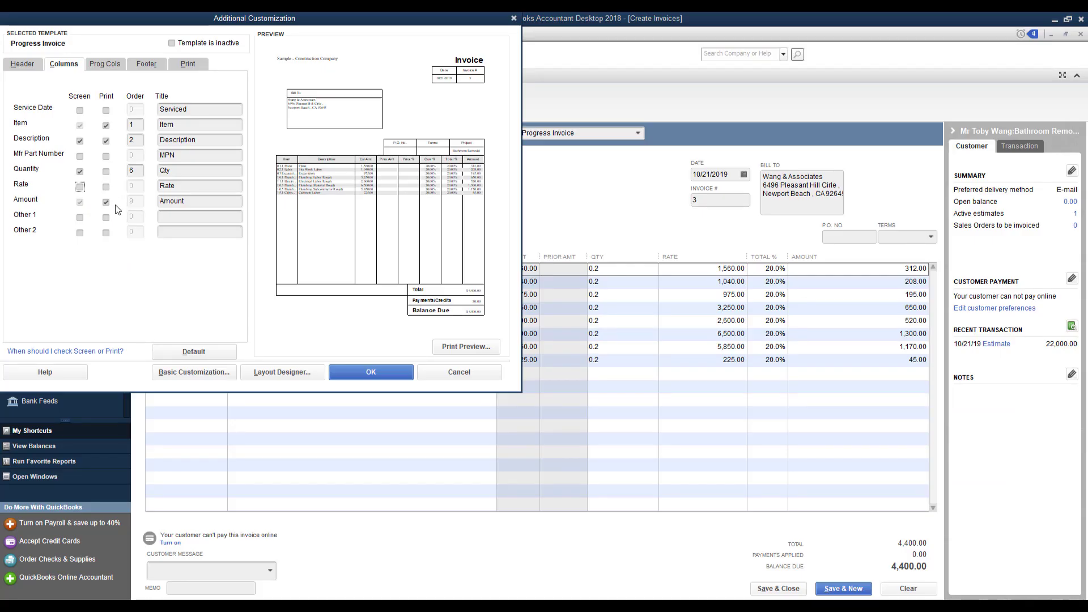
{"action": "left_click", "coordinate": [379, 369]}
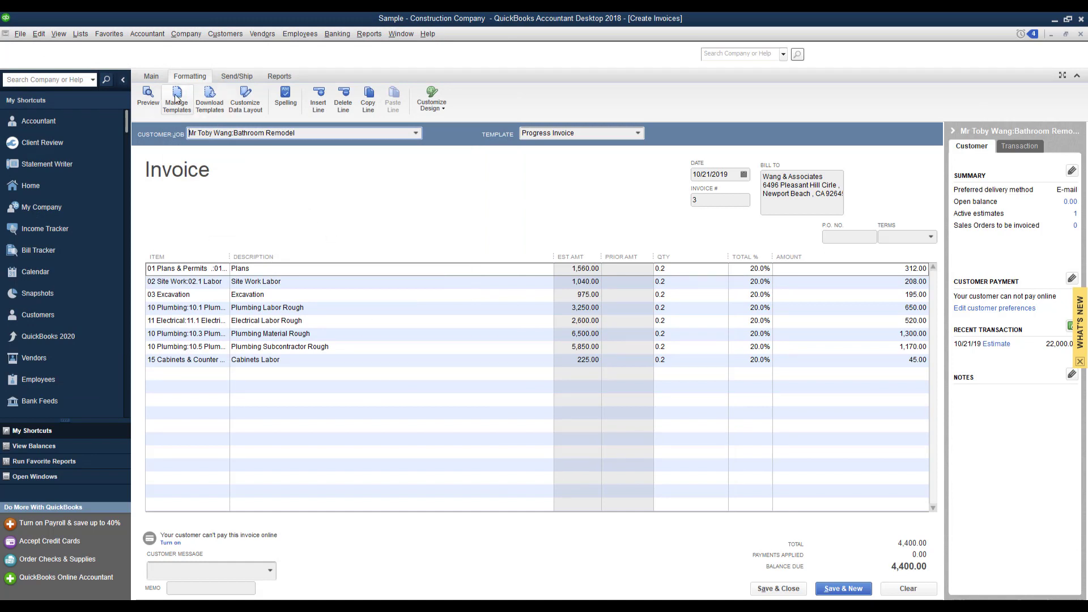
{"action": "left_click", "coordinate": [153, 77]}
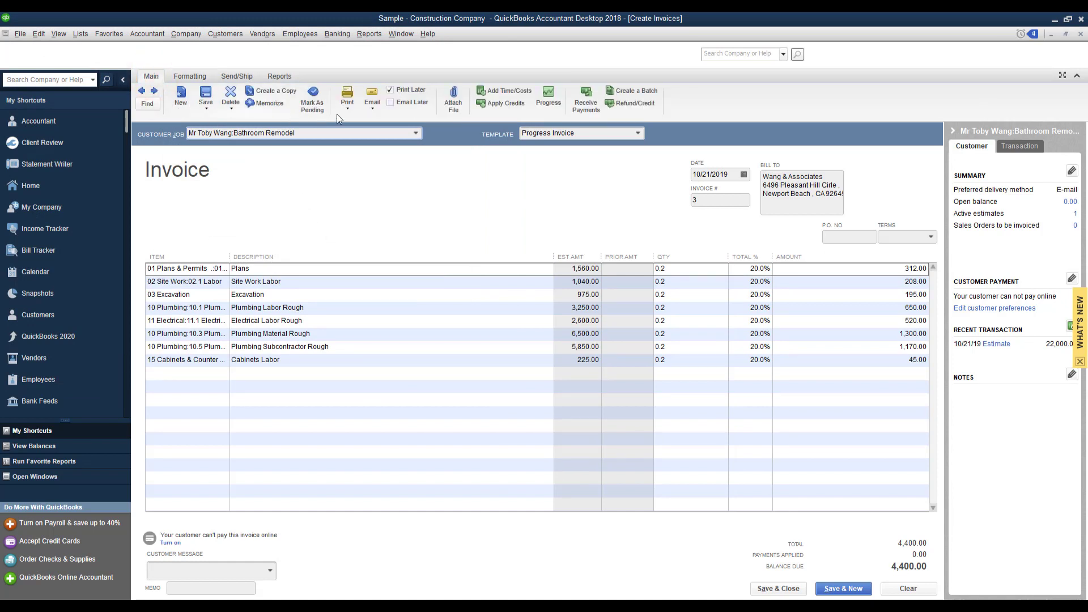
{"action": "left_click", "coordinate": [347, 105]}
{"action": "left_click", "coordinate": [348, 111]}
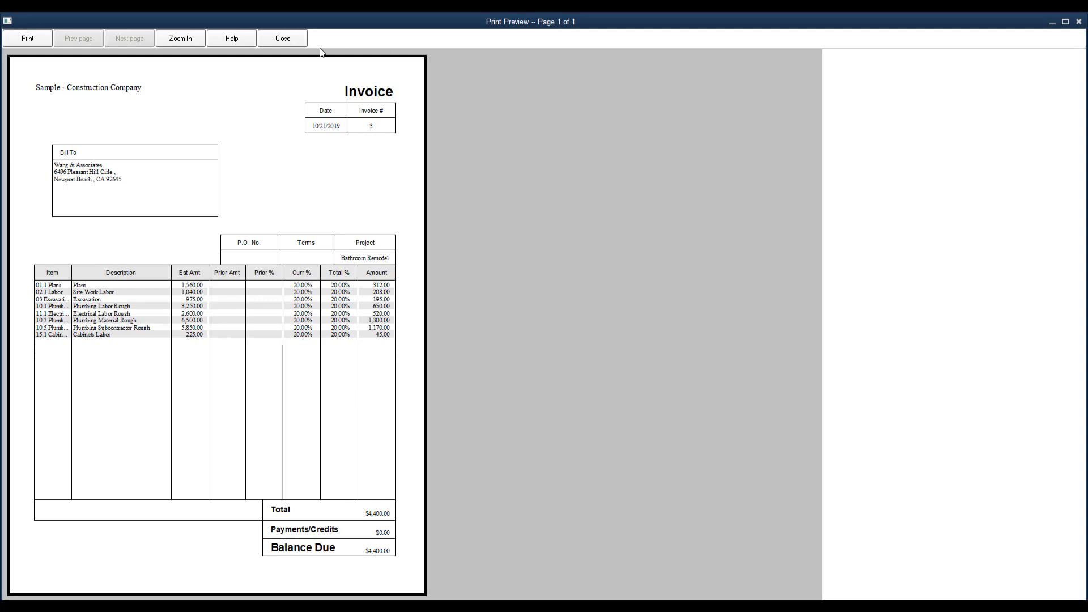
{"action": "left_click", "coordinate": [283, 38]}
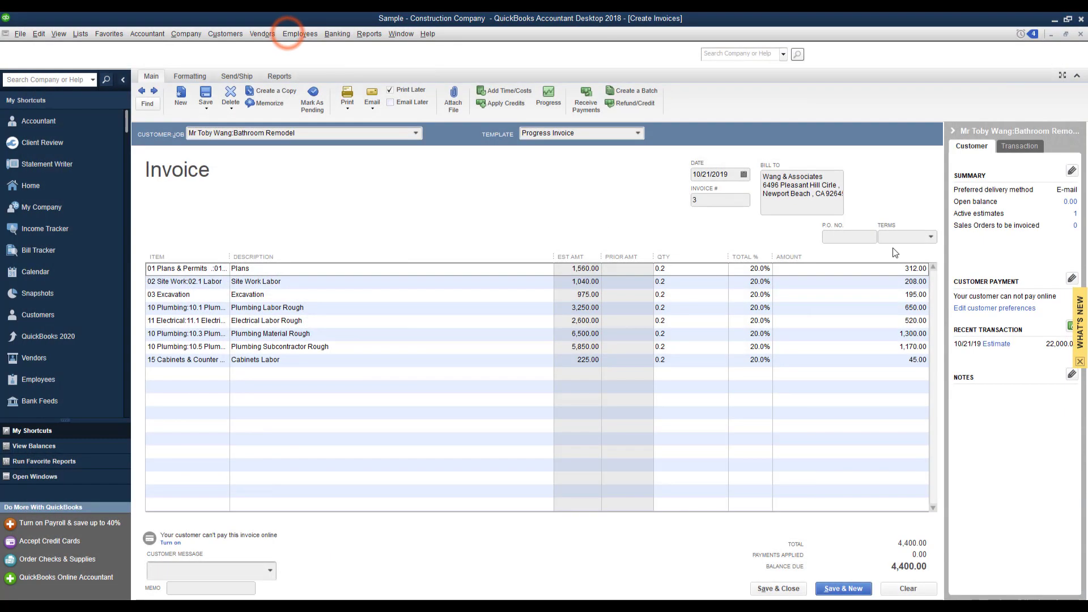
Save invoice 3, then start invoice 4 from the Bathroom Remodel job's transactions.
{"action": "left_click", "coordinate": [778, 588]}
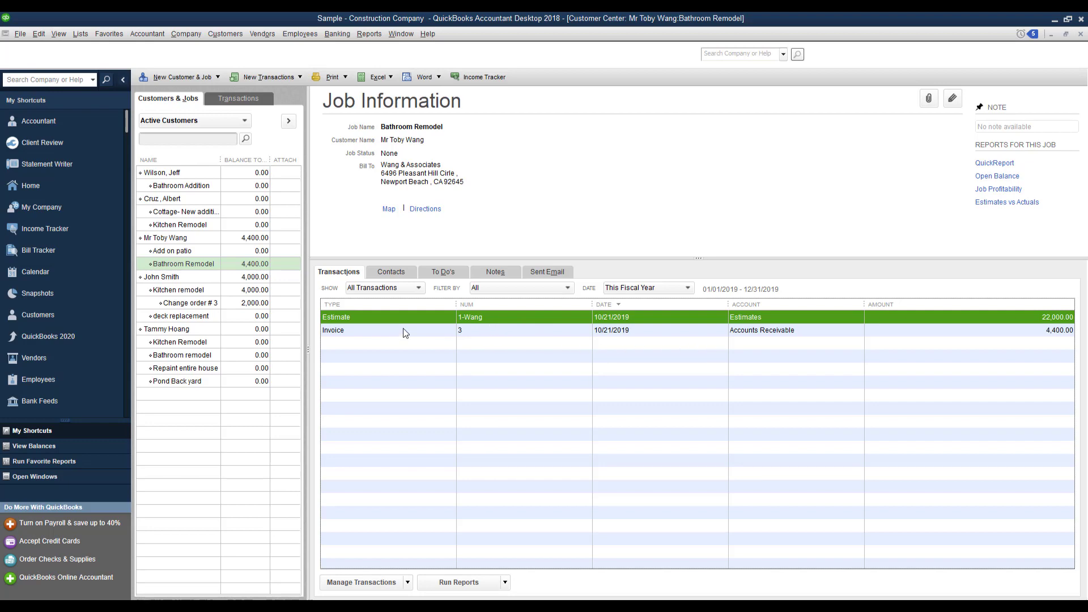
{"action": "left_click", "coordinate": [465, 330]}
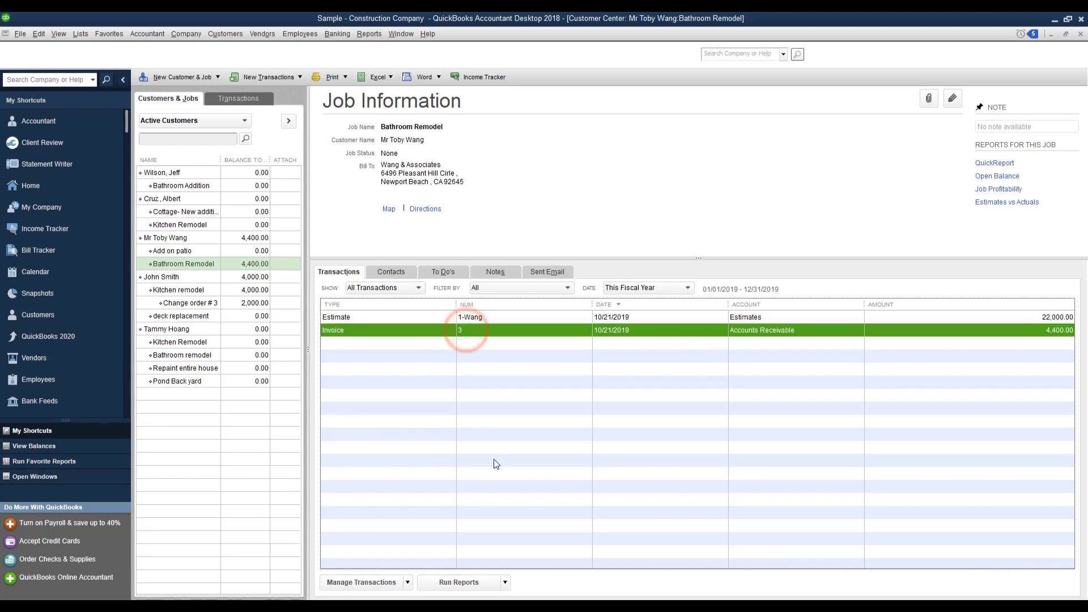
{"action": "left_click", "coordinate": [268, 77]}
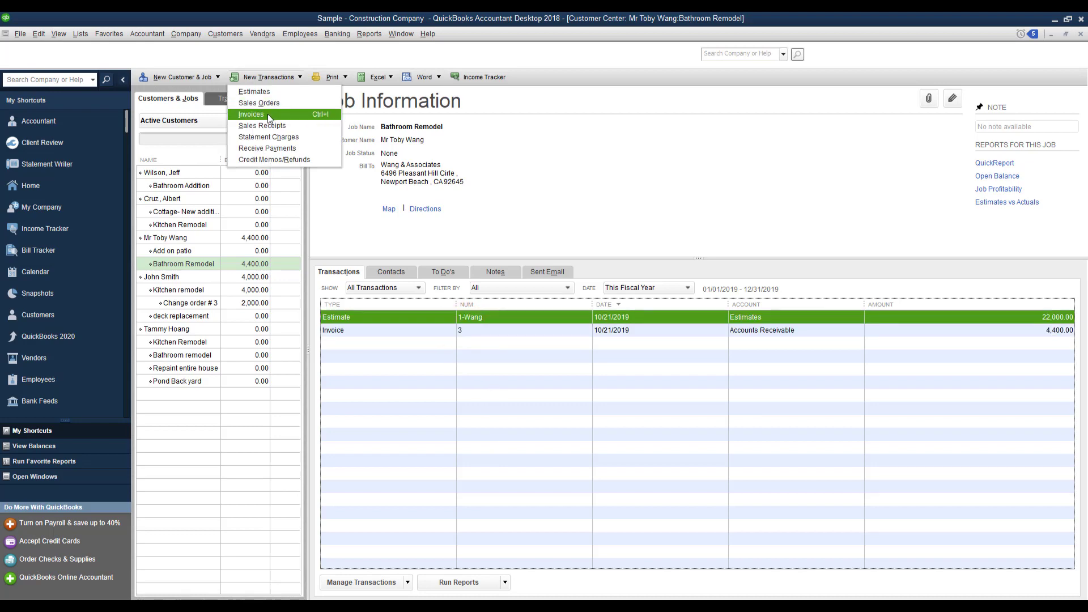
{"action": "left_click", "coordinate": [267, 113]}
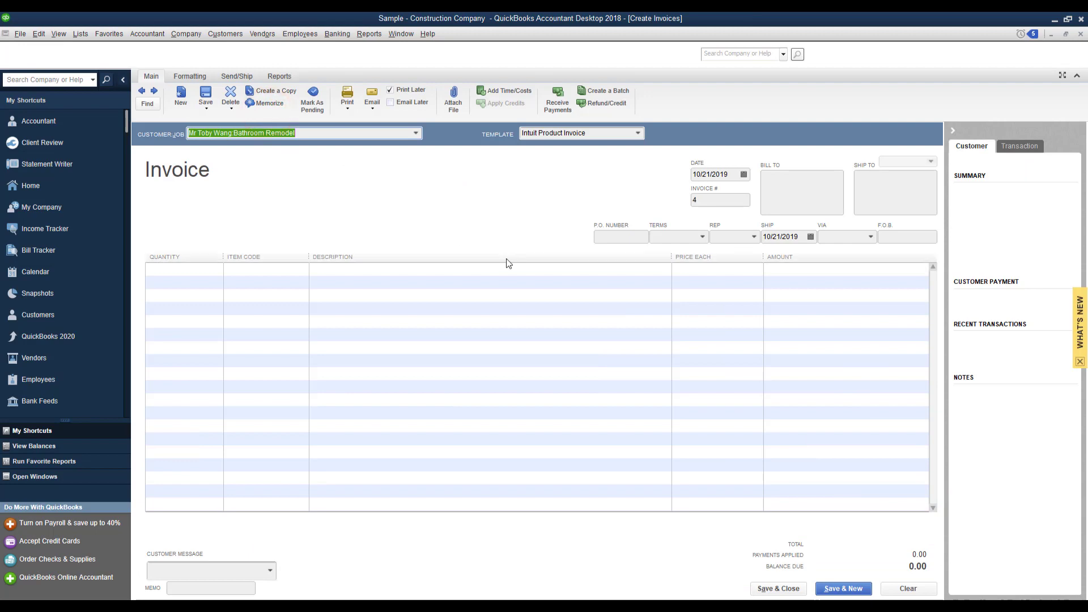
Base invoice 4 on the 22,000.00 Bathroom Remodel estimate, billing selected items or different percentages.
{"action": "left_click", "coordinate": [416, 136]}
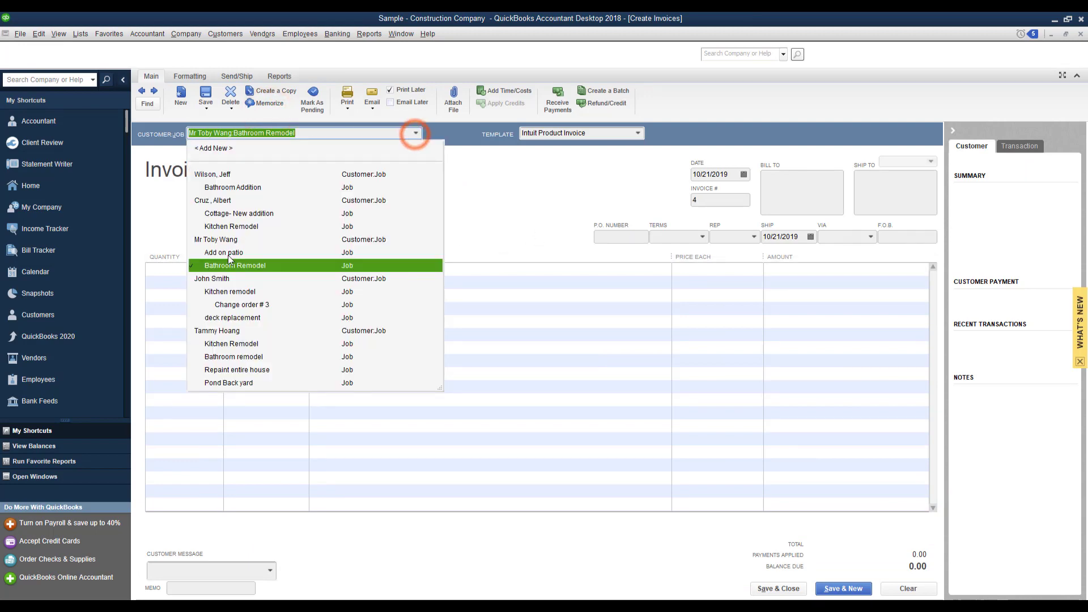
{"action": "left_click", "coordinate": [224, 264]}
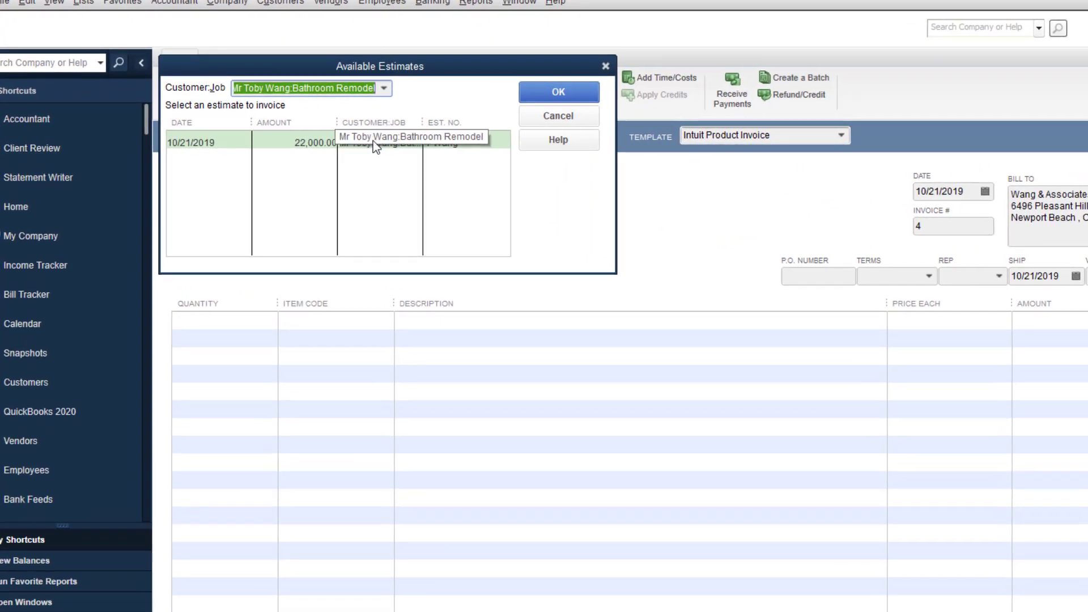
{"action": "left_click", "coordinate": [331, 140]}
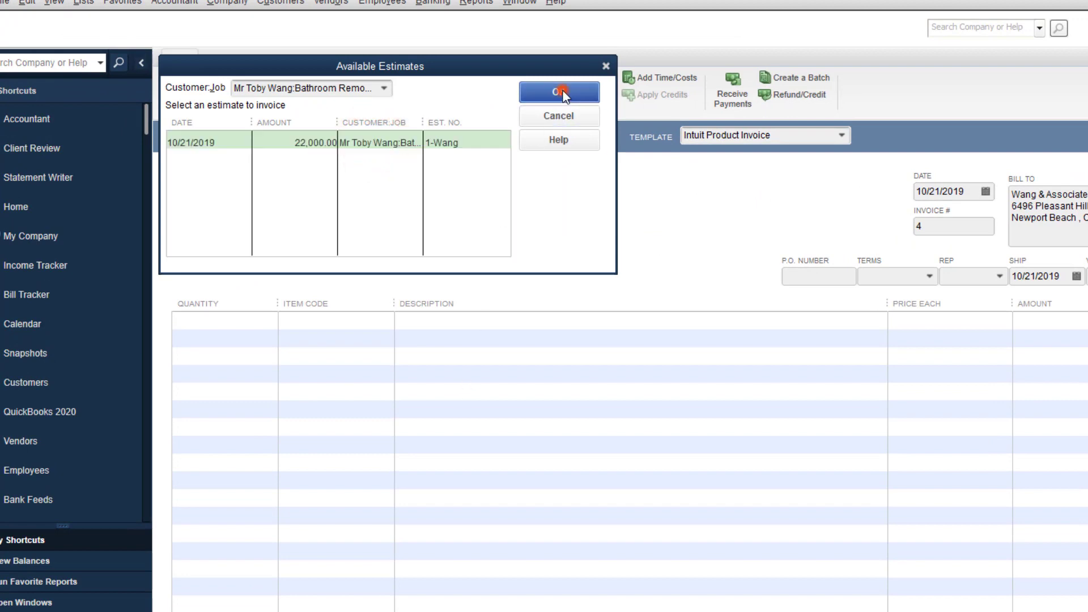
{"action": "left_click", "coordinate": [563, 92]}
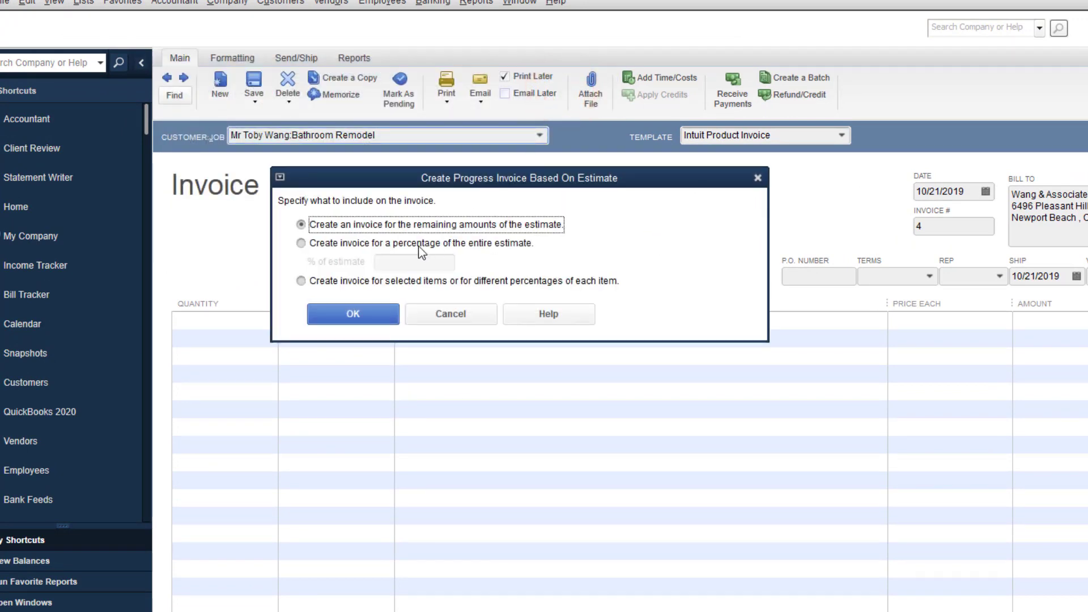
{"action": "left_click", "coordinate": [301, 281]}
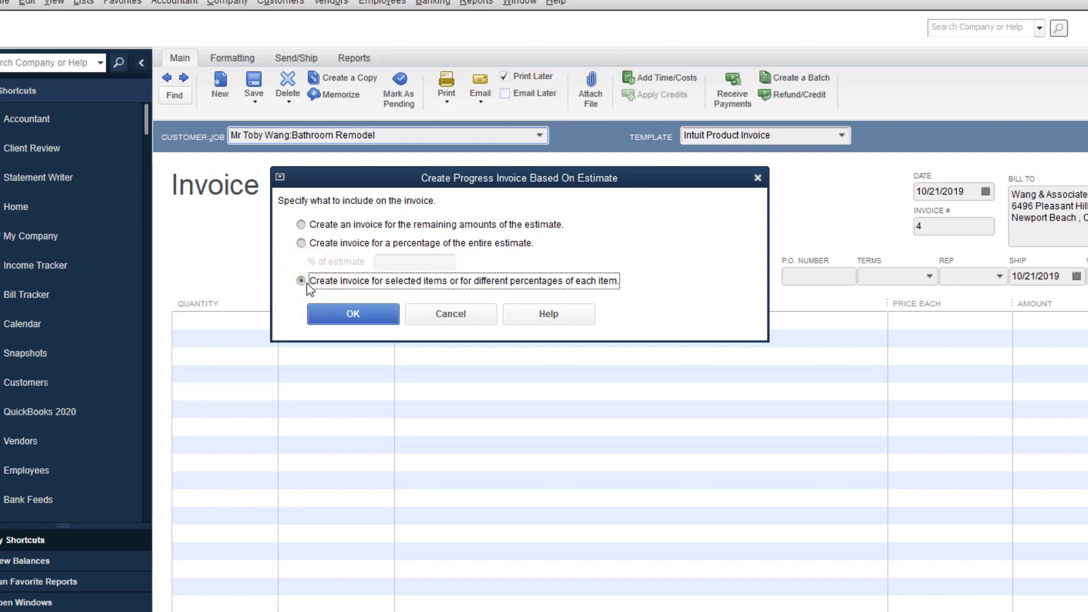
{"action": "left_click", "coordinate": [369, 321]}
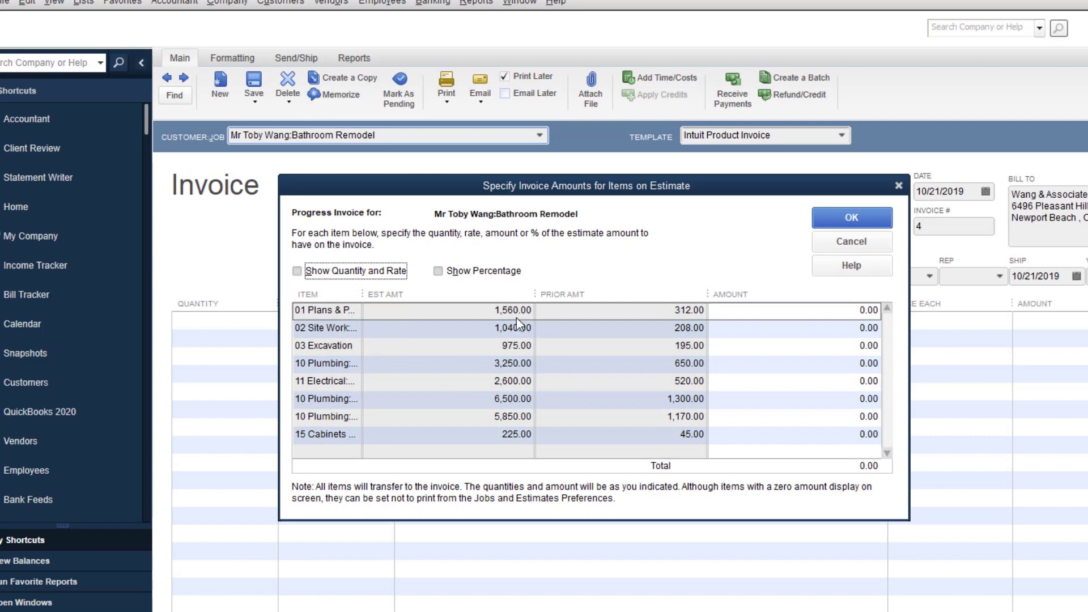
Show percentage columns instead of quantity and rate, and widen the ITEM column.
{"action": "left_click", "coordinate": [297, 271]}
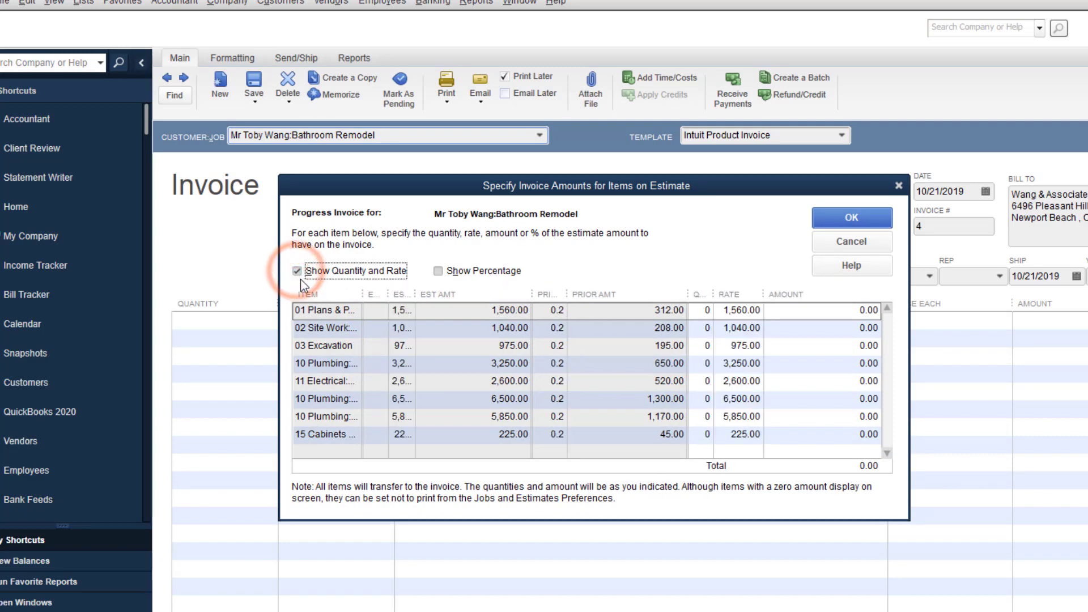
{"action": "left_click", "coordinate": [439, 270]}
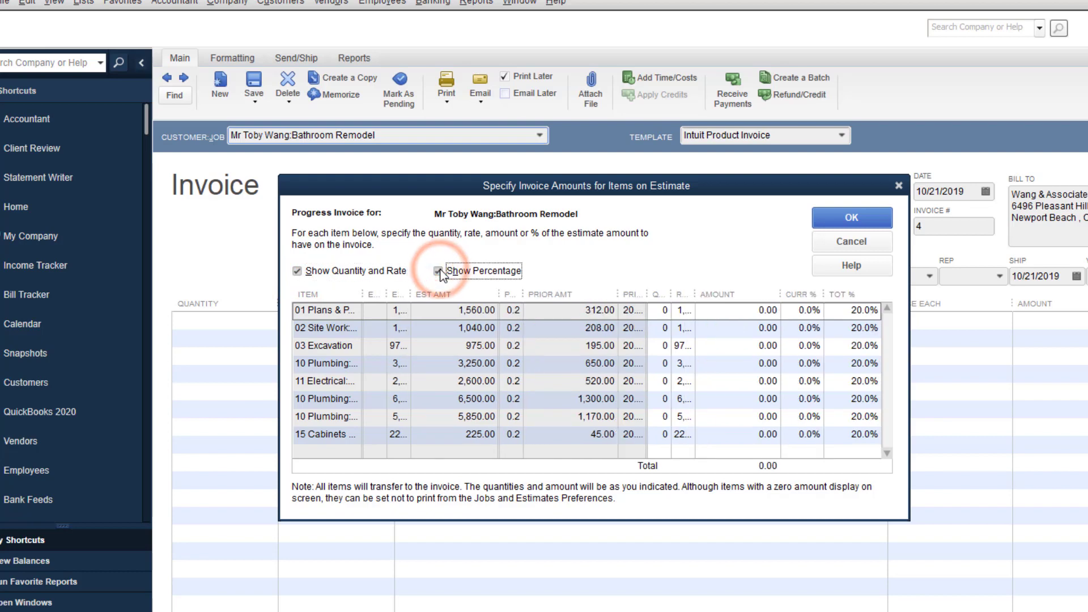
{"action": "left_click", "coordinate": [304, 270]}
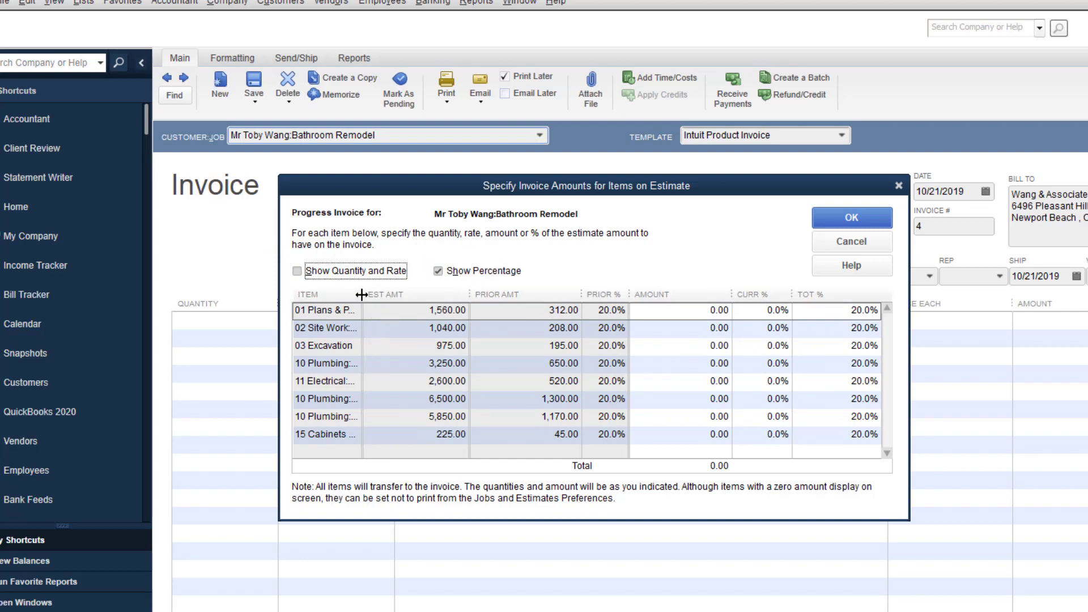
{"action": "left_click_drag", "start_coordinate": [362, 294], "coordinate": [387, 299]}
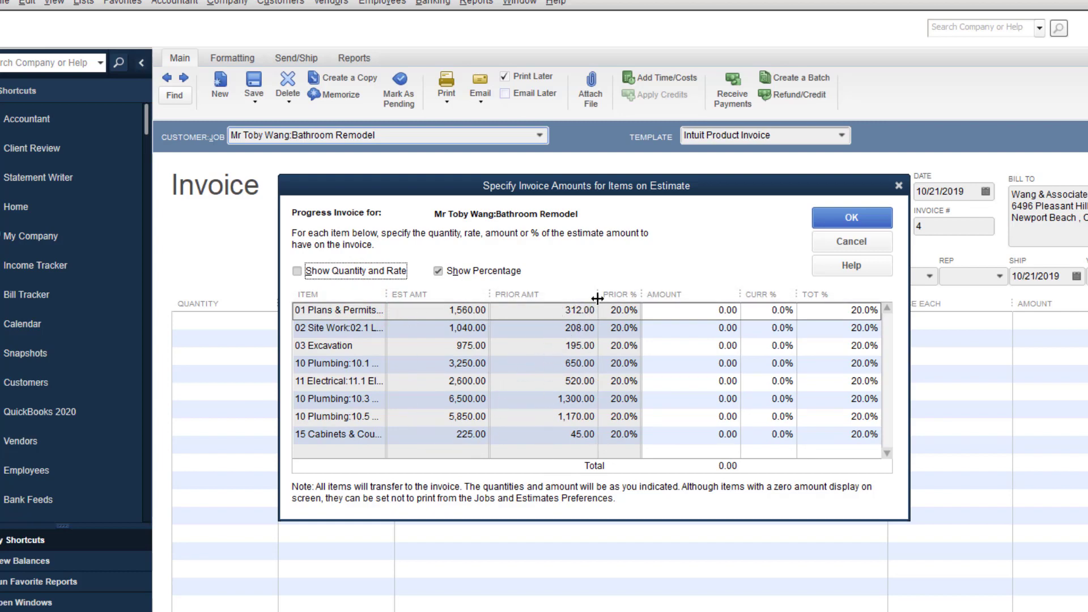
{"action": "left_click_drag", "start_coordinate": [597, 299], "coordinate": [548, 298]}
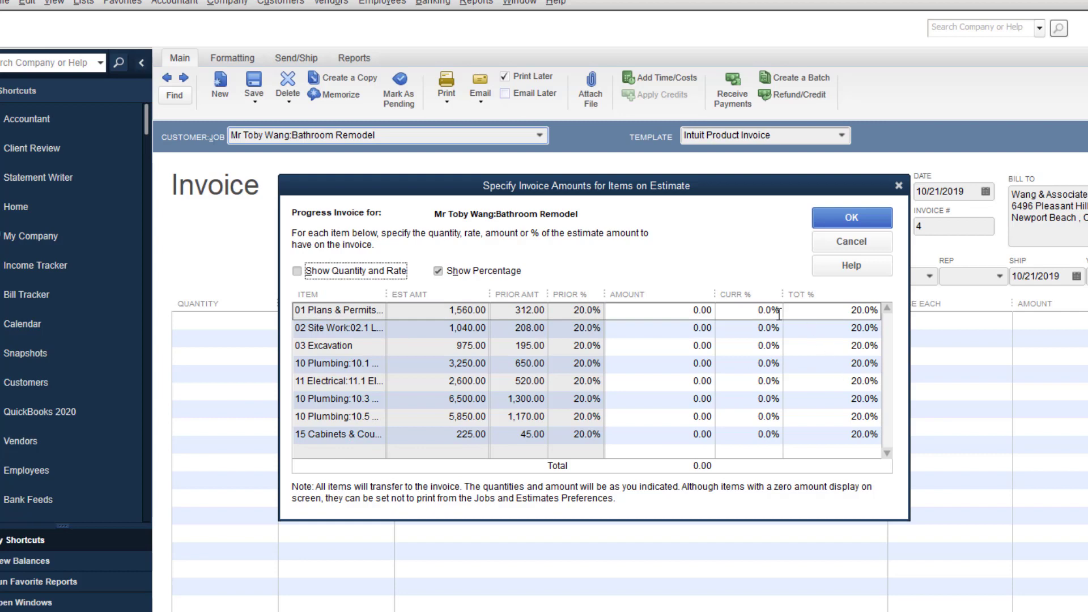
Enter 50% for Plans and Site Work and 25% for Plumbing and Electrical Labor Rough.
{"action": "left_click", "coordinate": [754, 311]}
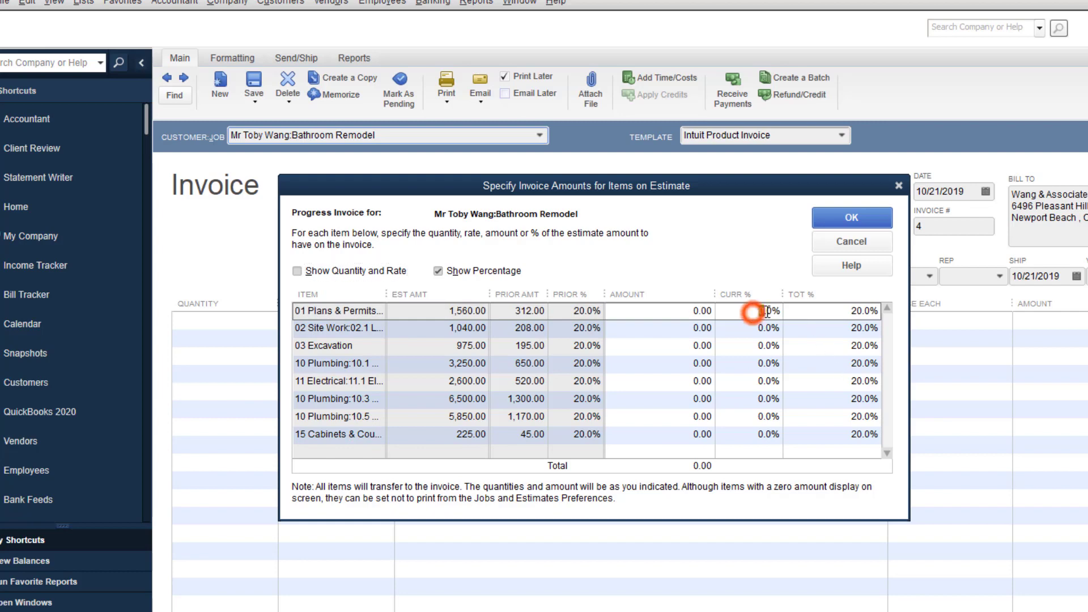
{"action": "type", "text": "50"}
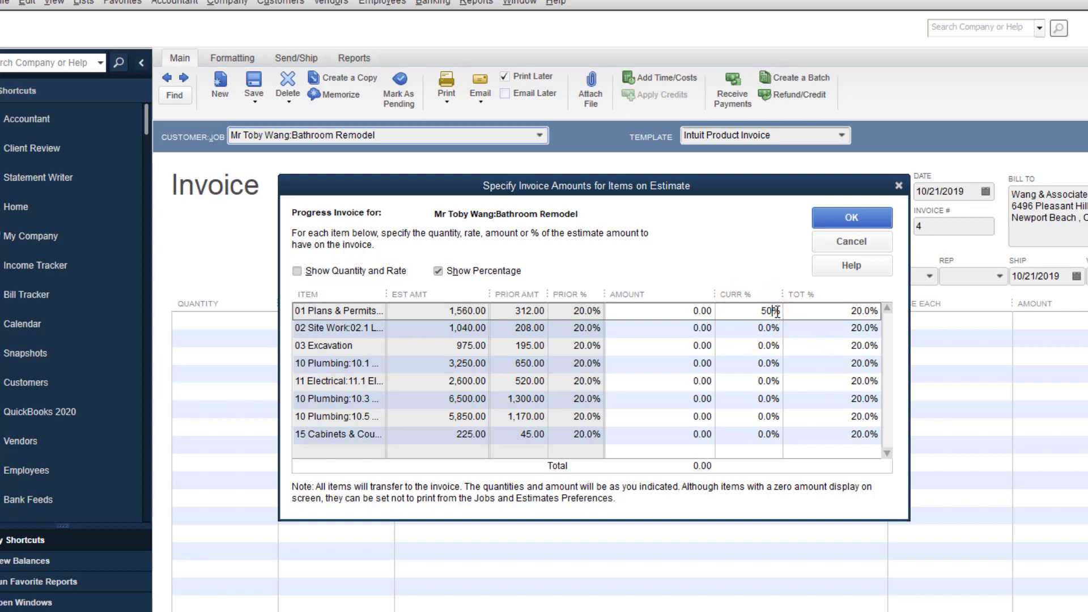
{"action": "left_click", "coordinate": [768, 329]}
{"action": "type", "text": "50"}
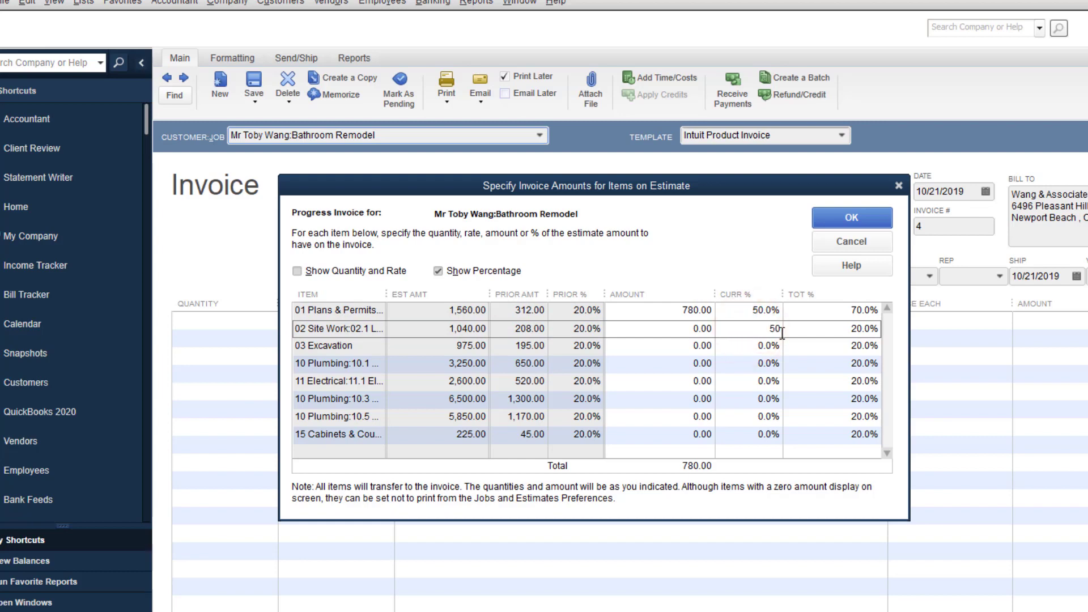
{"action": "left_click", "coordinate": [754, 368]}
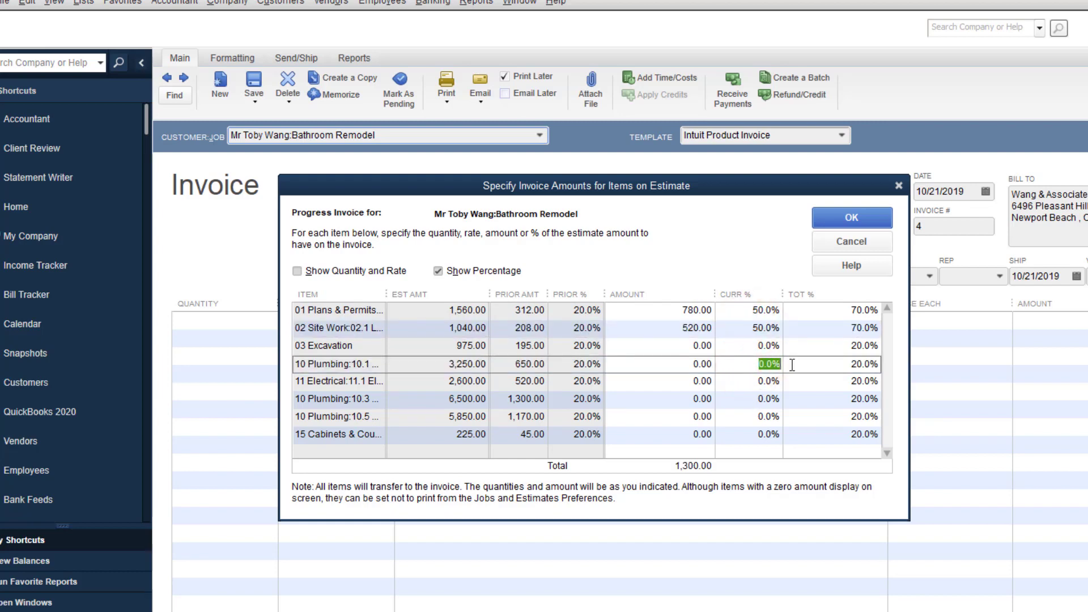
{"action": "type", "text": "25"}
{"action": "left_click", "coordinate": [752, 380]}
{"action": "type", "text": "25"}
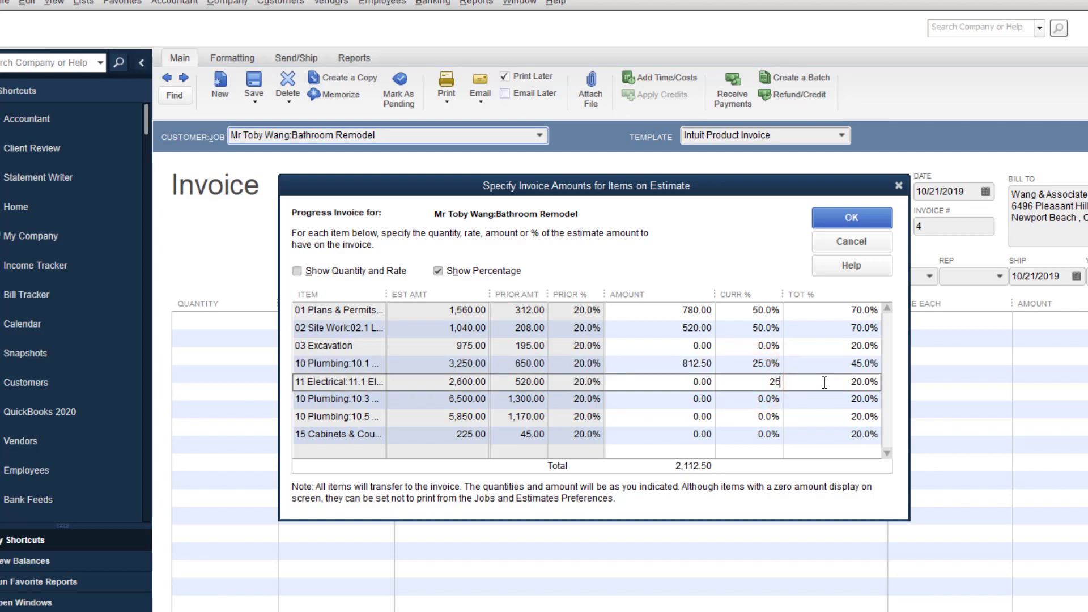
{"action": "left_click", "coordinate": [746, 507]}
{"action": "left_click", "coordinate": [770, 471]}
{"action": "left_click", "coordinate": [807, 419]}
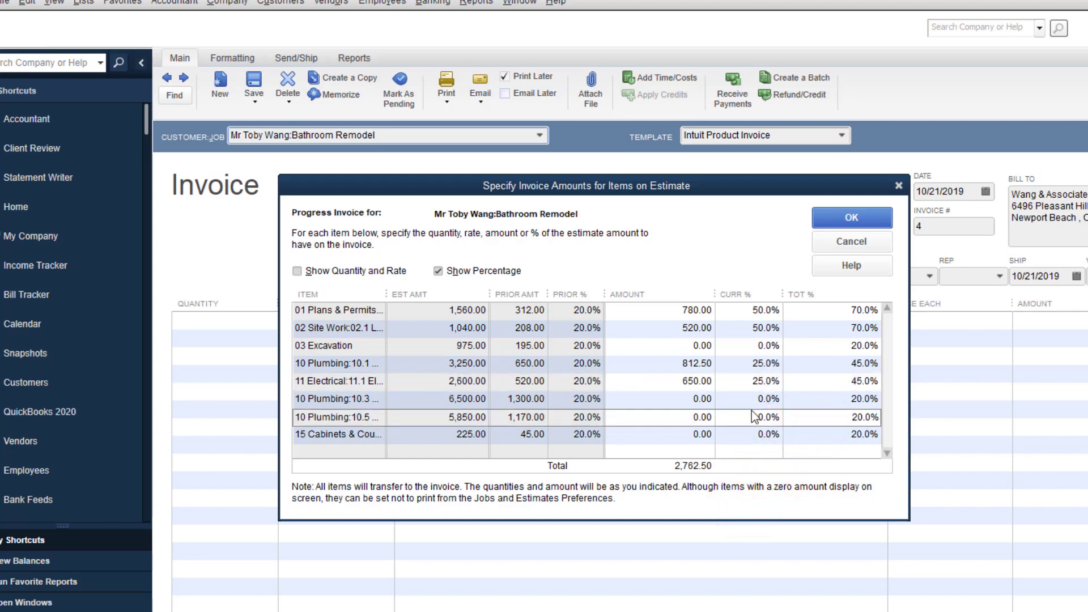
{"action": "left_click", "coordinate": [855, 219]}
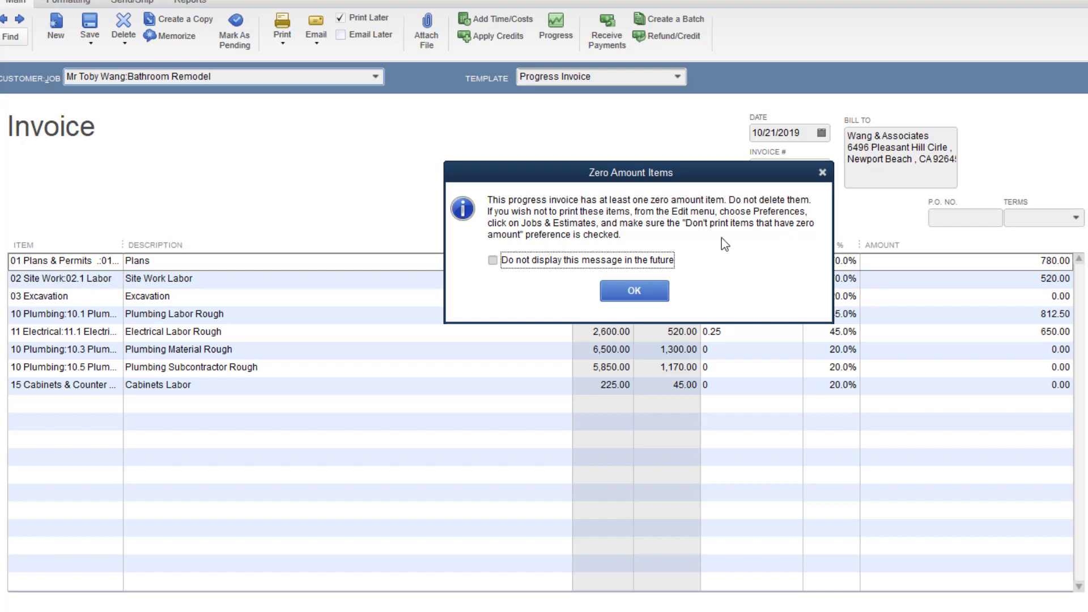
Dismiss the Zero Amount Items notice and turn off 'Don't print items that have zero amount' in Jobs & Estimates company preferences.
{"action": "left_click", "coordinate": [633, 291]}
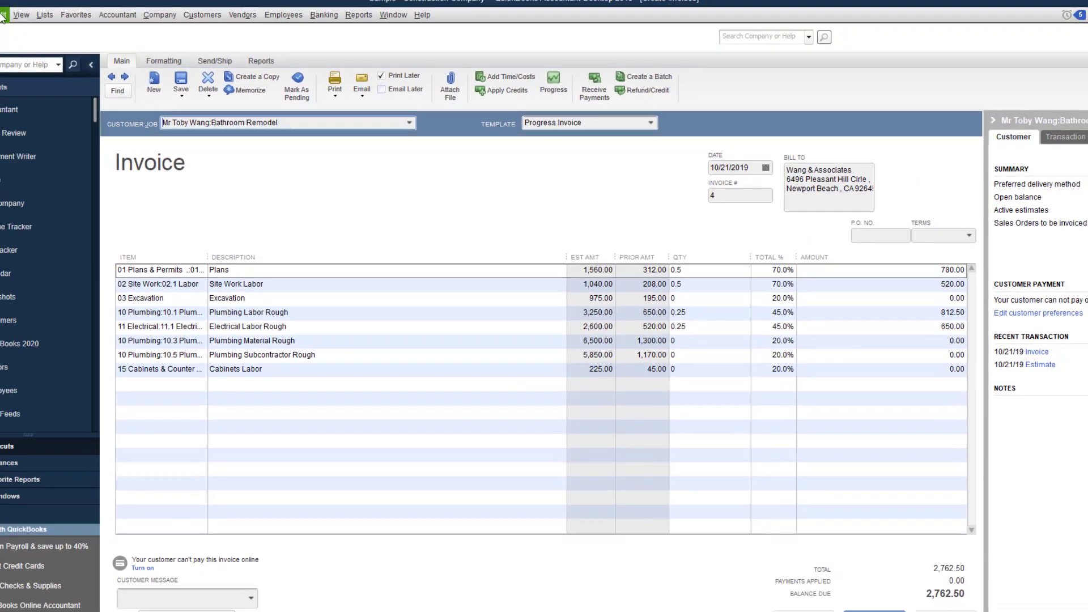
{"action": "left_click", "coordinate": [29, 31]}
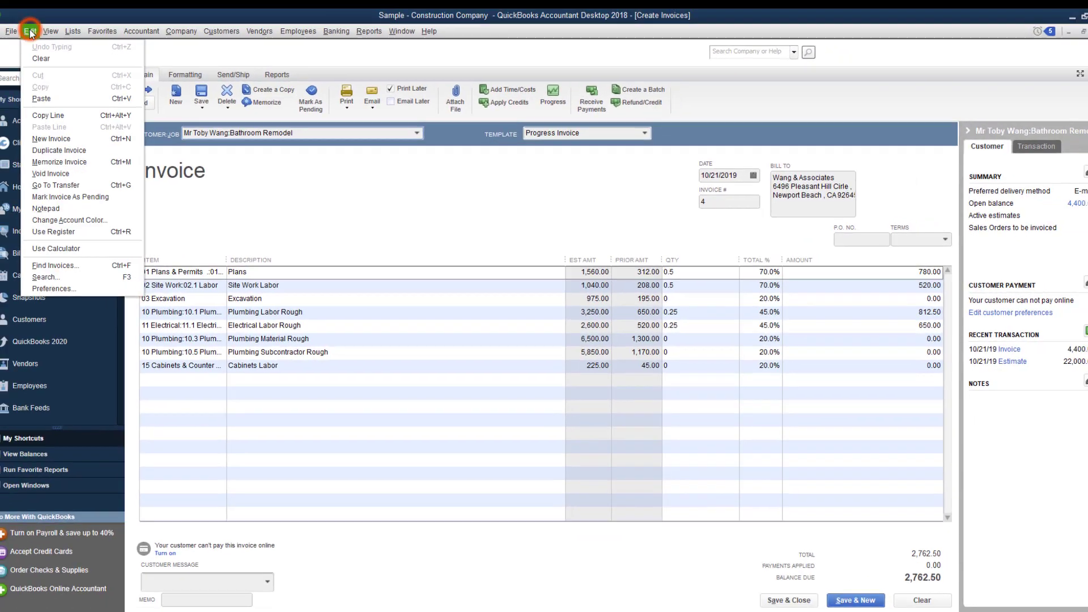
{"action": "left_click", "coordinate": [61, 288]}
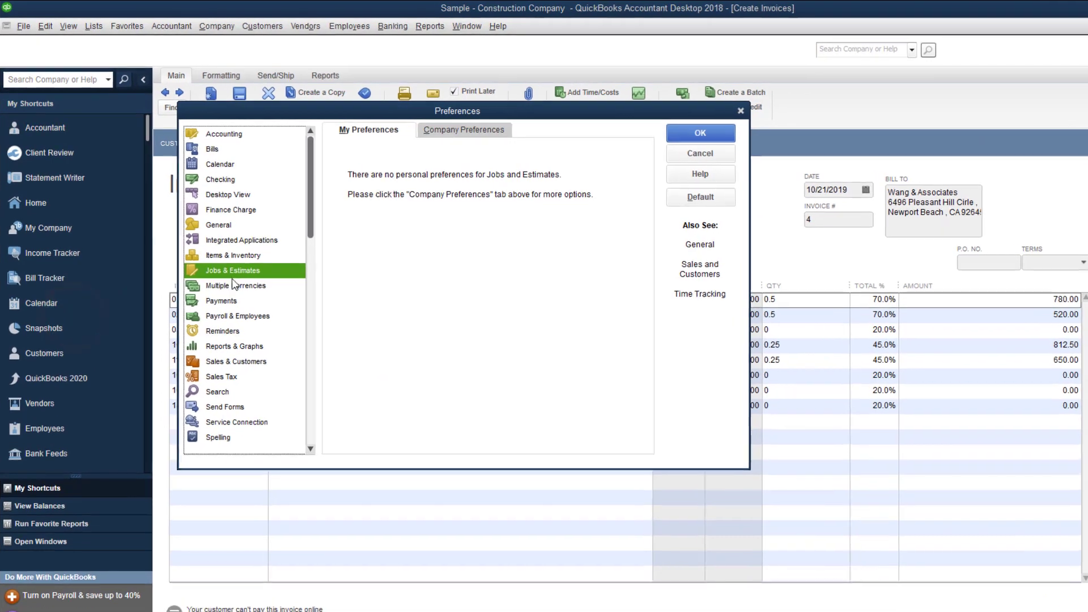
{"action": "left_click", "coordinate": [208, 247]}
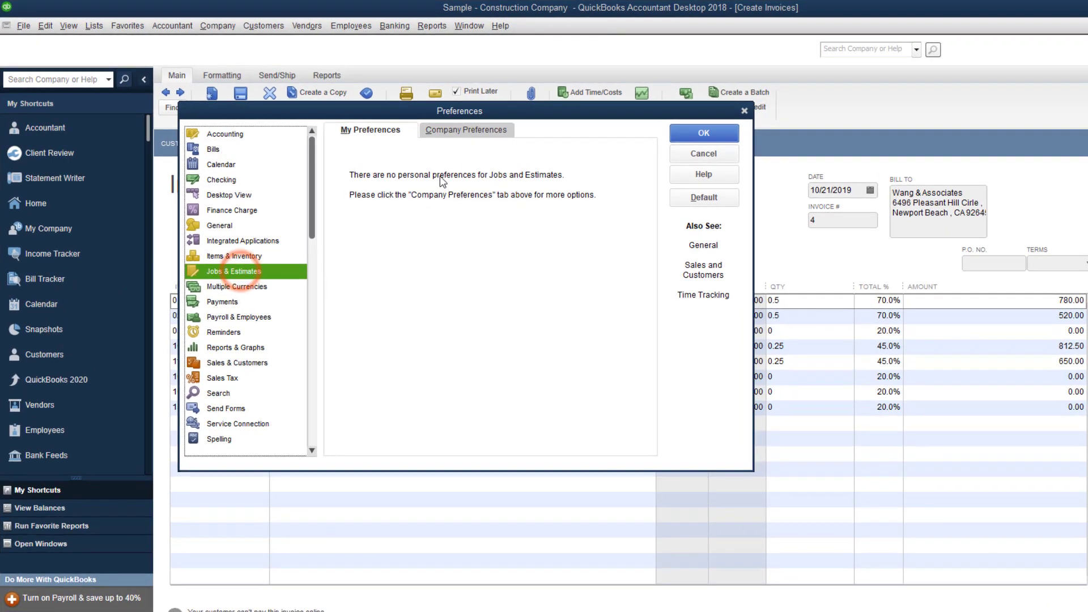
{"action": "left_click", "coordinate": [465, 130]}
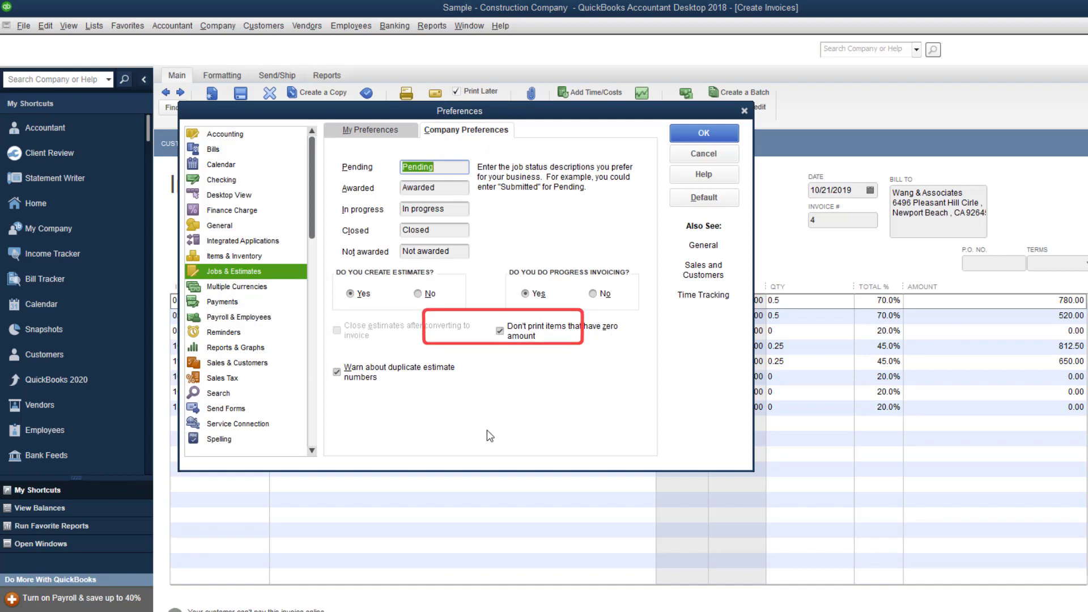
{"action": "left_click", "coordinate": [500, 336]}
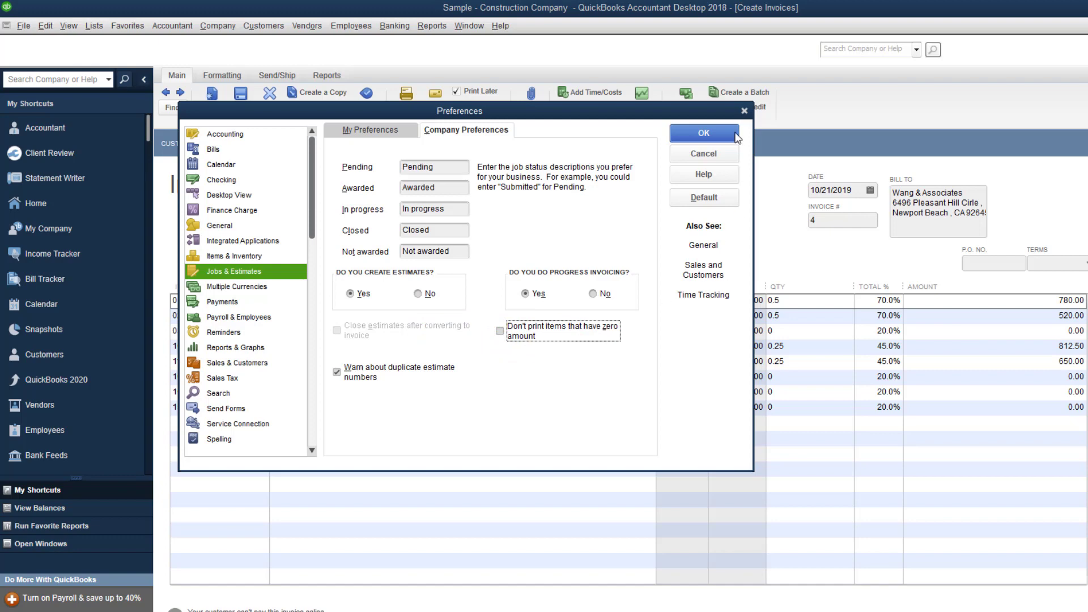
{"action": "left_click", "coordinate": [720, 134]}
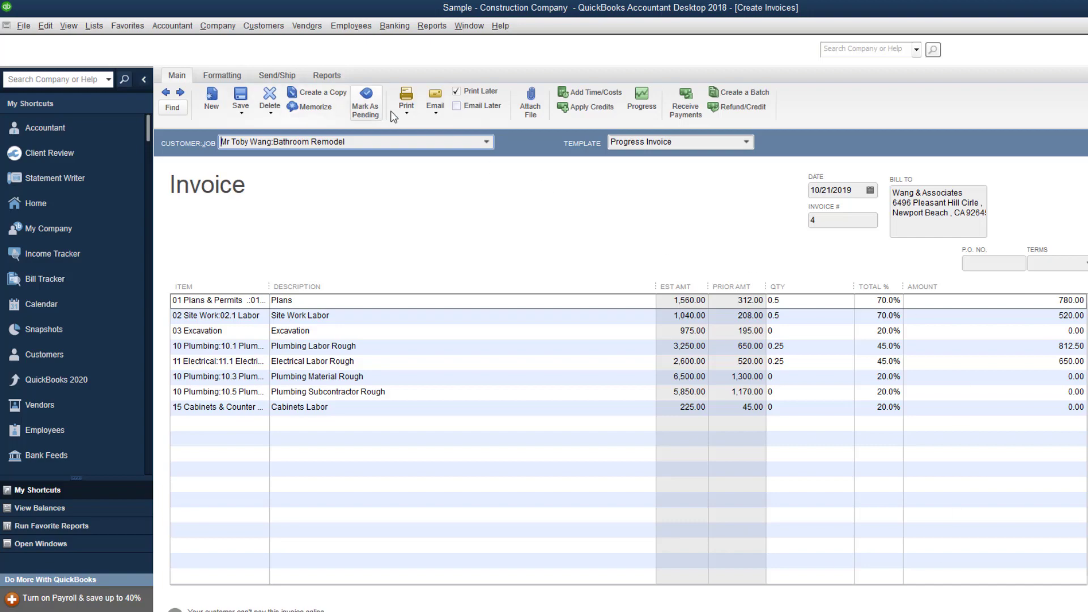
{"action": "left_click", "coordinate": [408, 116]}
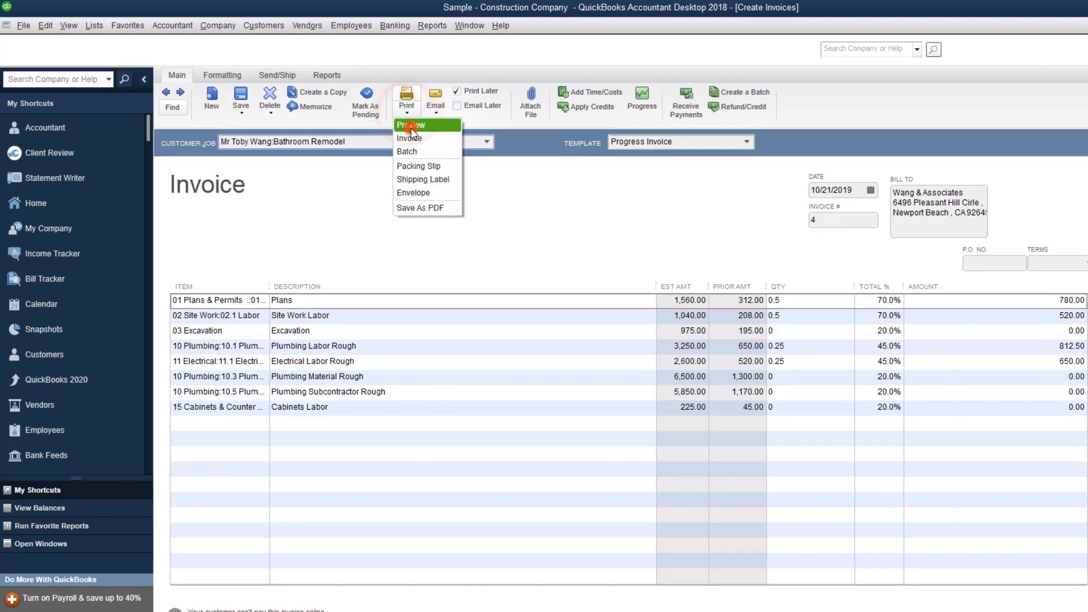
{"action": "left_click", "coordinate": [413, 132]}
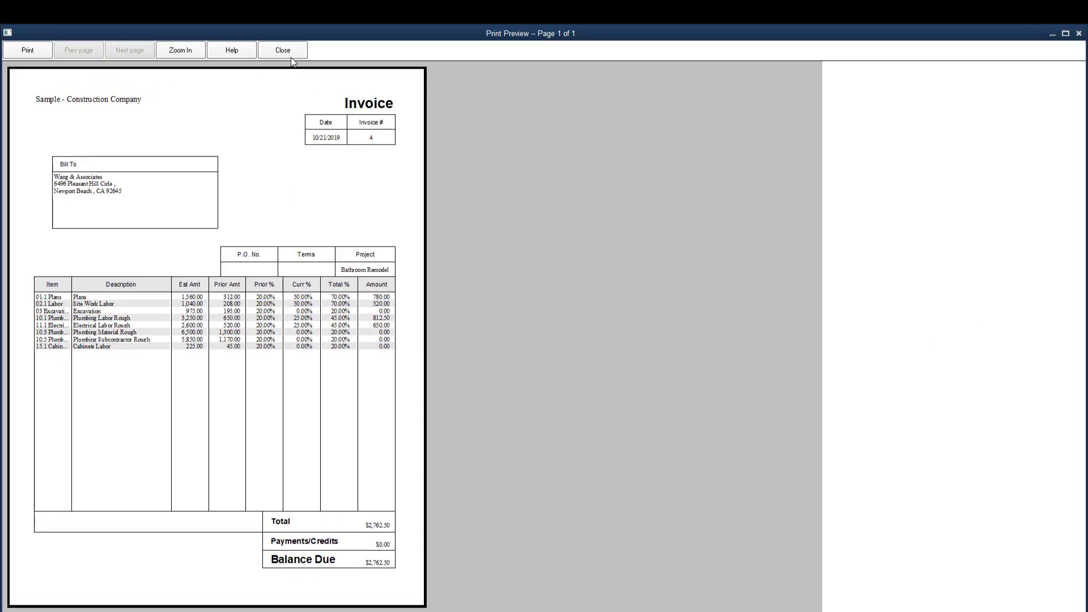
{"action": "left_click", "coordinate": [289, 53]}
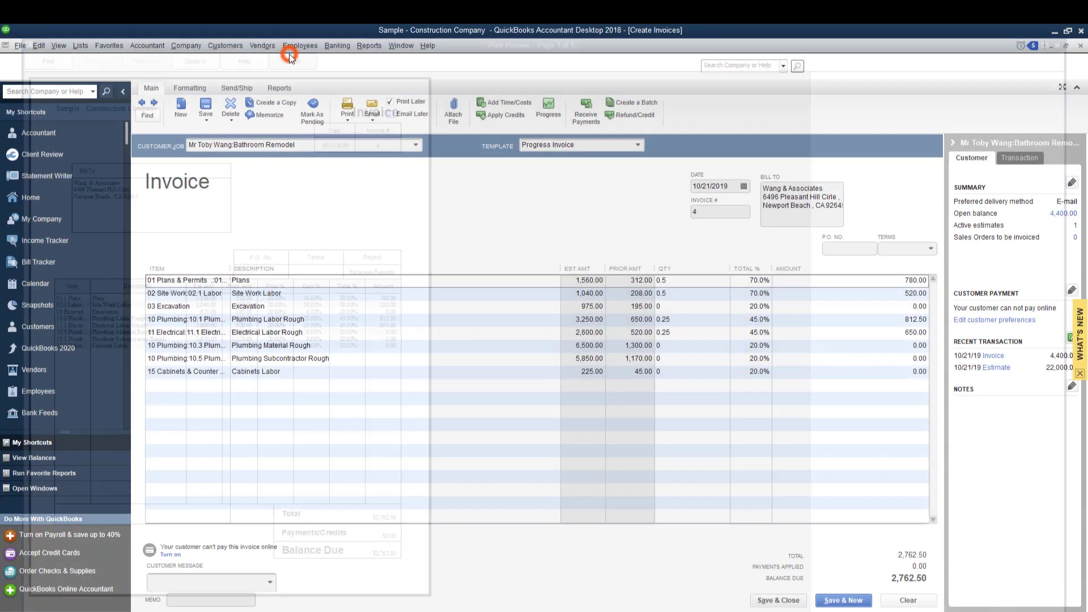
Save and close invoice 4 at 2,762.50, then start a new invoice from the Customer Center.
{"action": "left_click", "coordinate": [781, 600]}
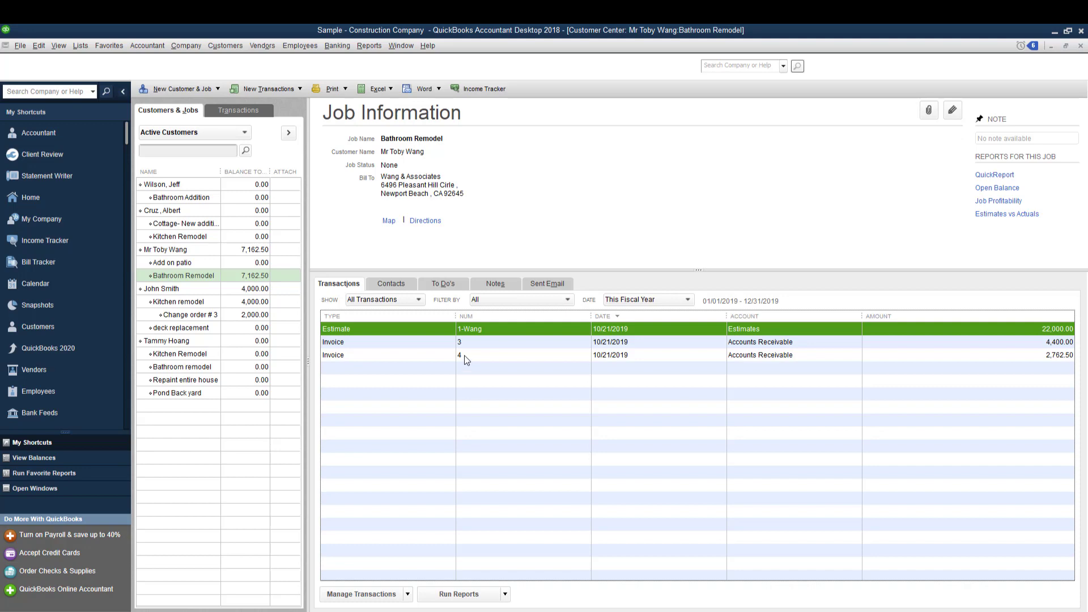
{"action": "left_click", "coordinate": [480, 327]}
{"action": "left_click", "coordinate": [285, 89]}
{"action": "left_click", "coordinate": [273, 127]}
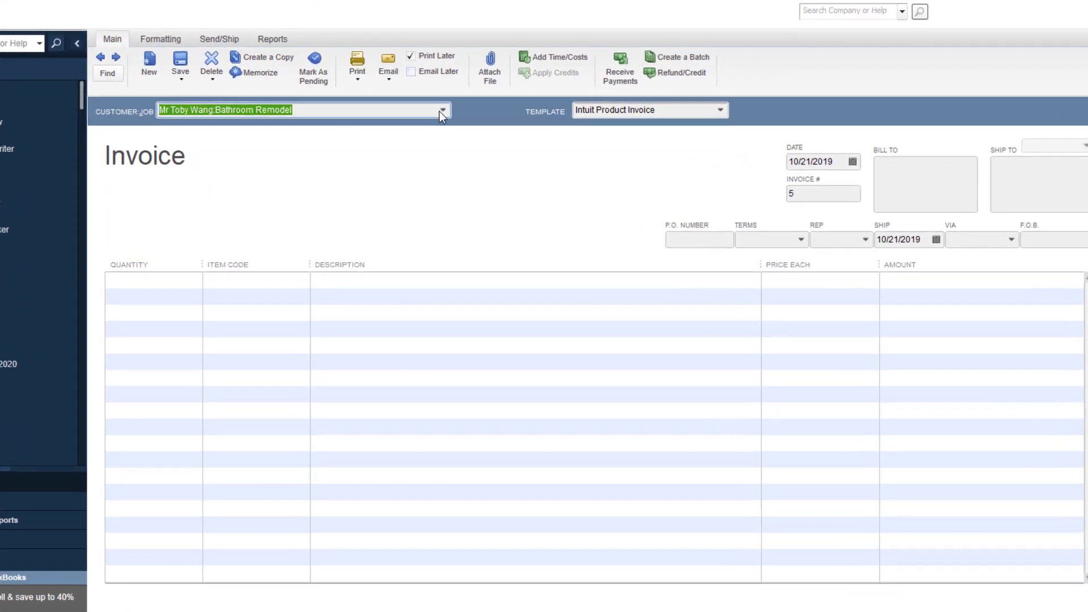
Choose the Bathroom Remodel job and its estimate, and bill the remaining amounts totalling 14,837.50.
{"action": "left_click", "coordinate": [427, 130]}
{"action": "left_click", "coordinate": [291, 275]}
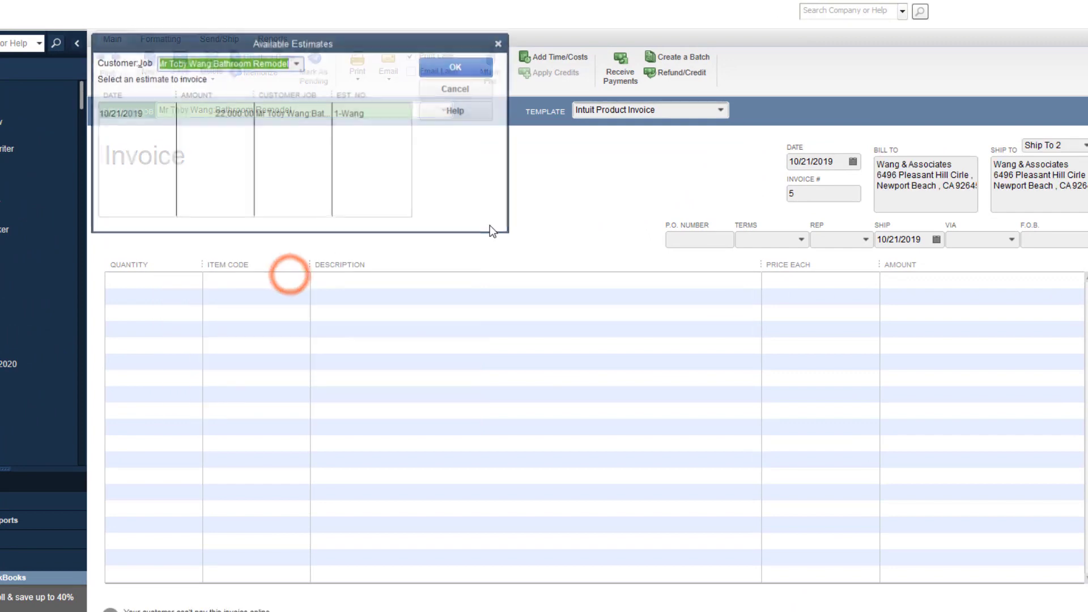
{"action": "left_click", "coordinate": [311, 113]}
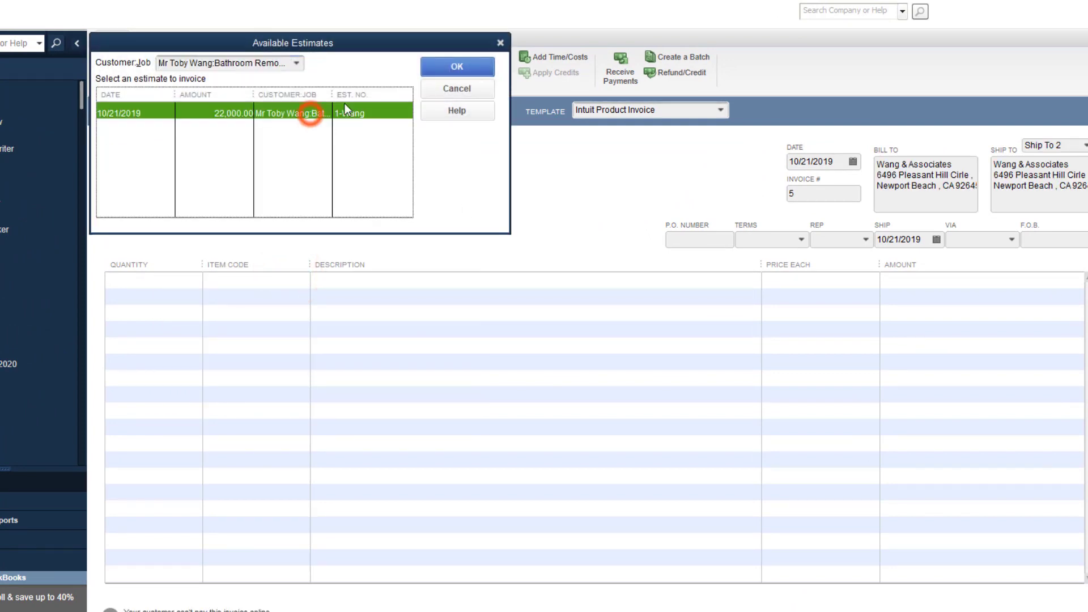
{"action": "left_click", "coordinate": [449, 68]}
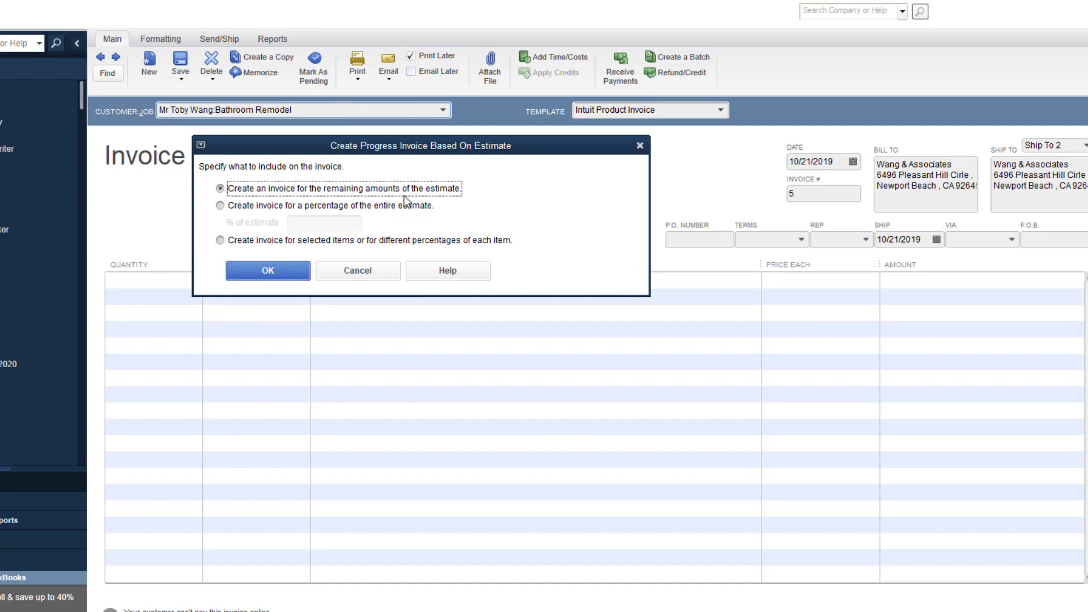
{"action": "left_click", "coordinate": [286, 271]}
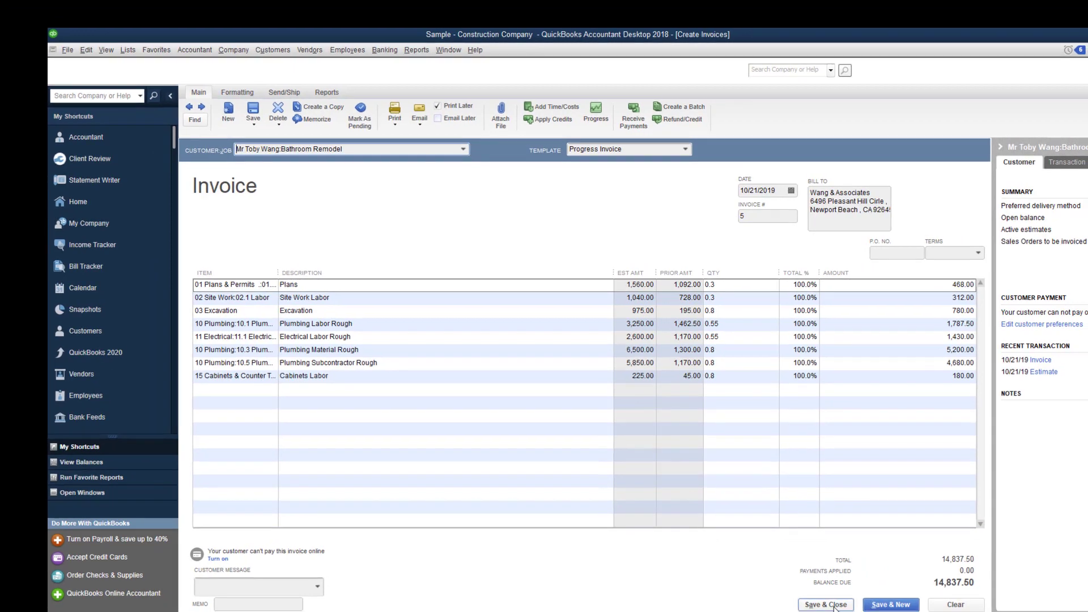
Save and close invoice 5, returning to the Customer Center.
{"action": "left_click", "coordinate": [832, 605]}
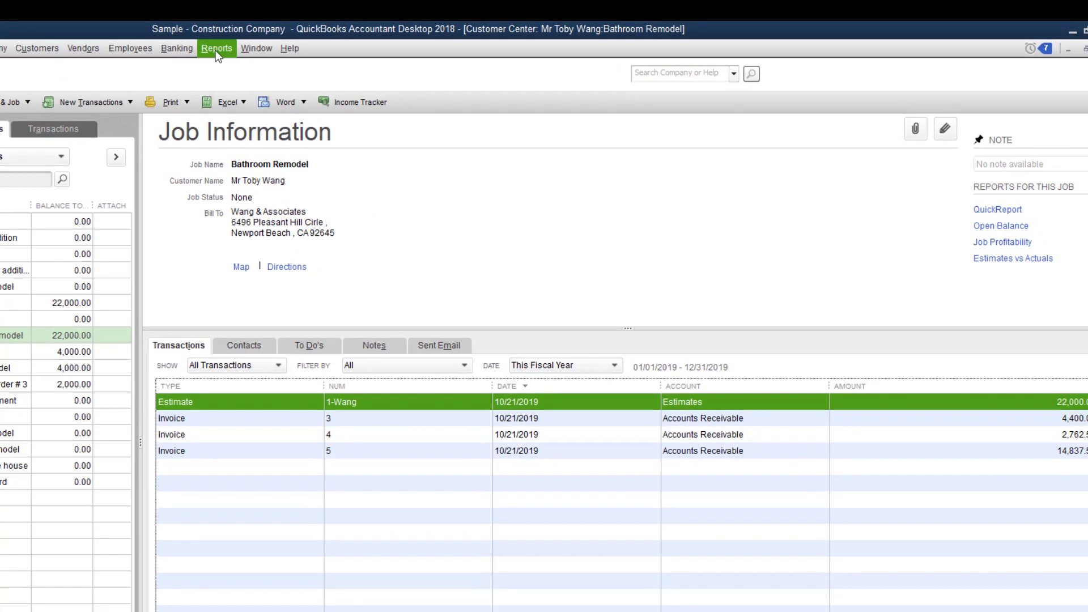
Run the Job Progress Invoices vs. Estimates report, select the Bathroom Remodel estimate line, and widen the Num column.
{"action": "left_click", "coordinate": [416, 50]}
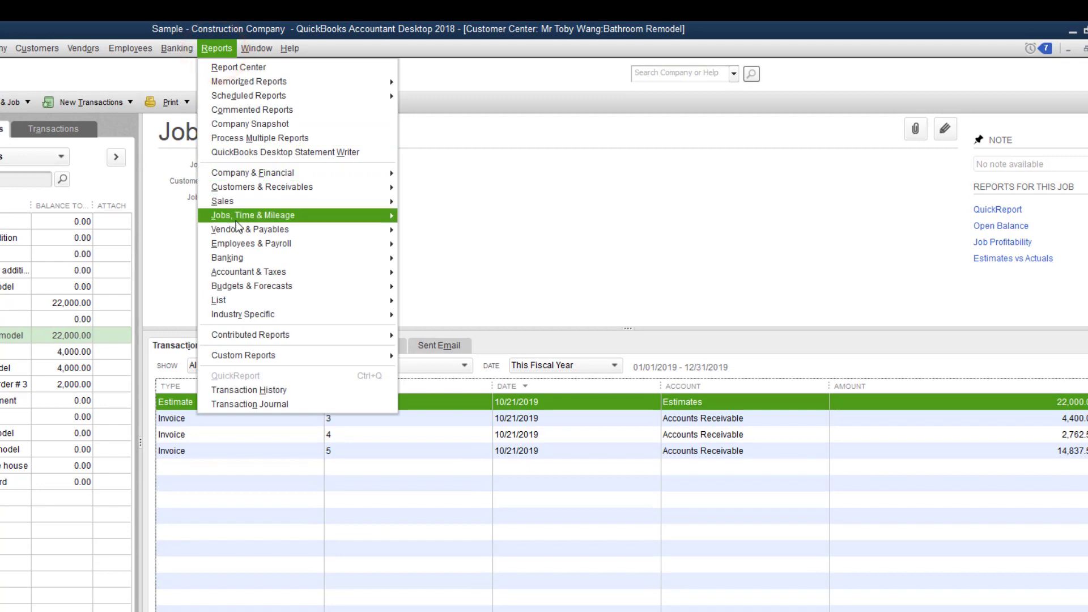
{"action": "mouse_move", "coordinate": [251, 221]}
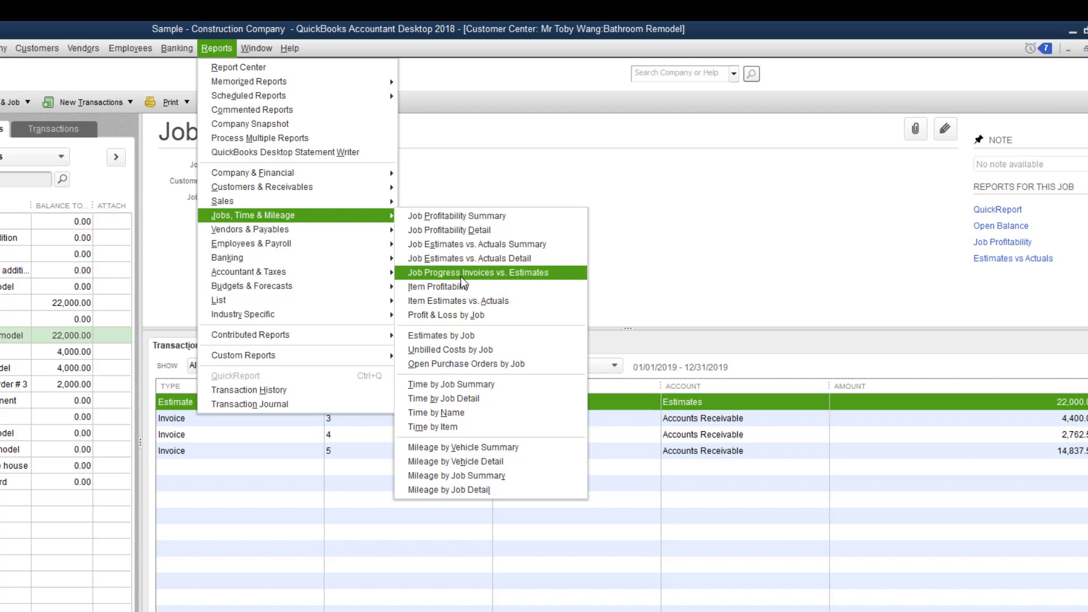
{"action": "left_click", "coordinate": [505, 272]}
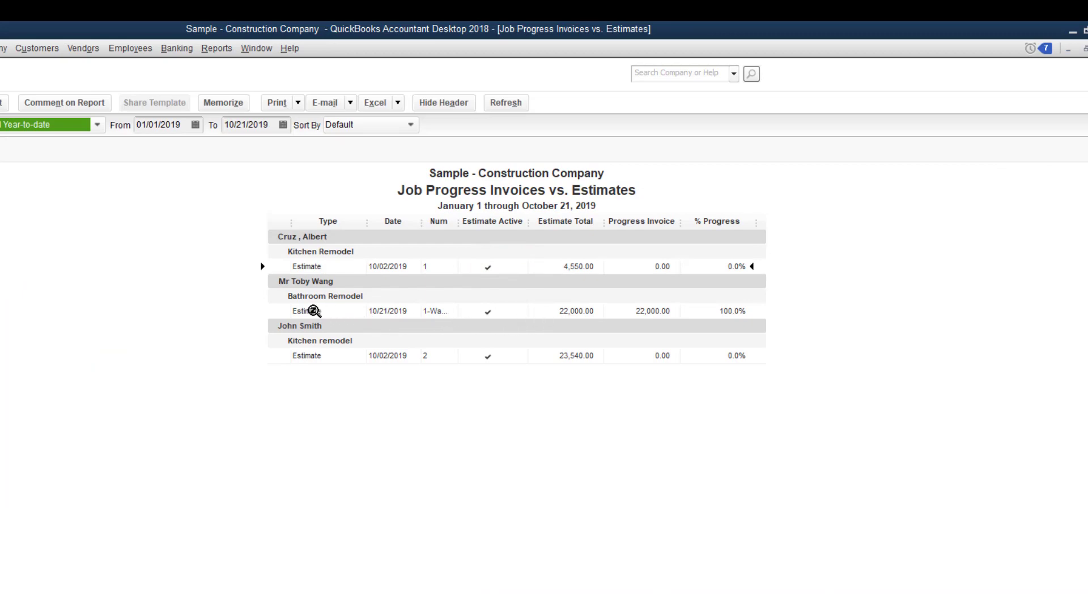
{"action": "left_click", "coordinate": [313, 311]}
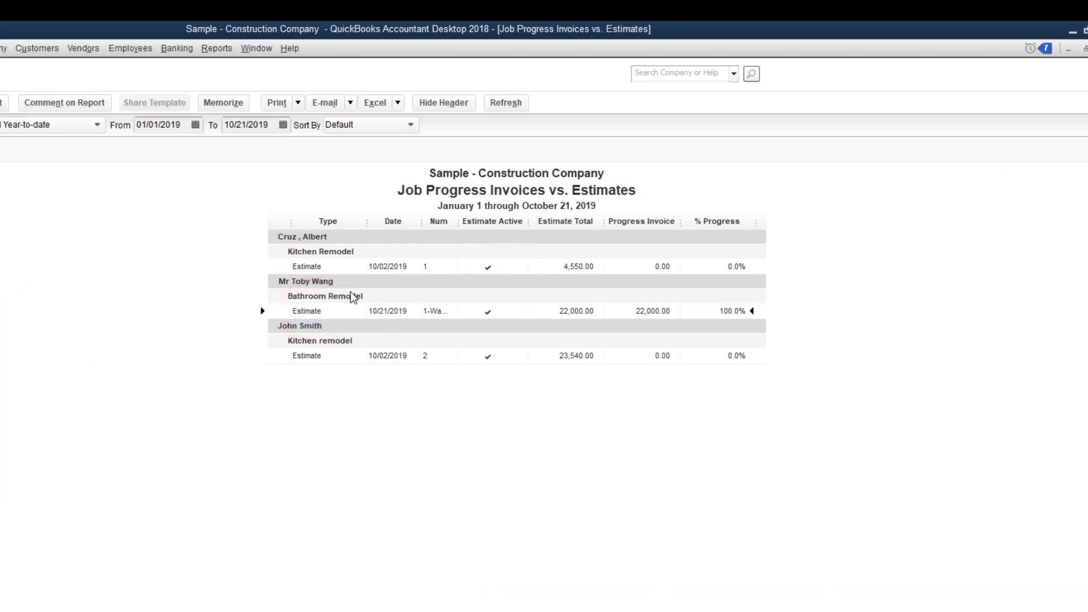
{"action": "left_click_drag", "start_coordinate": [460, 225], "coordinate": [479, 225]}
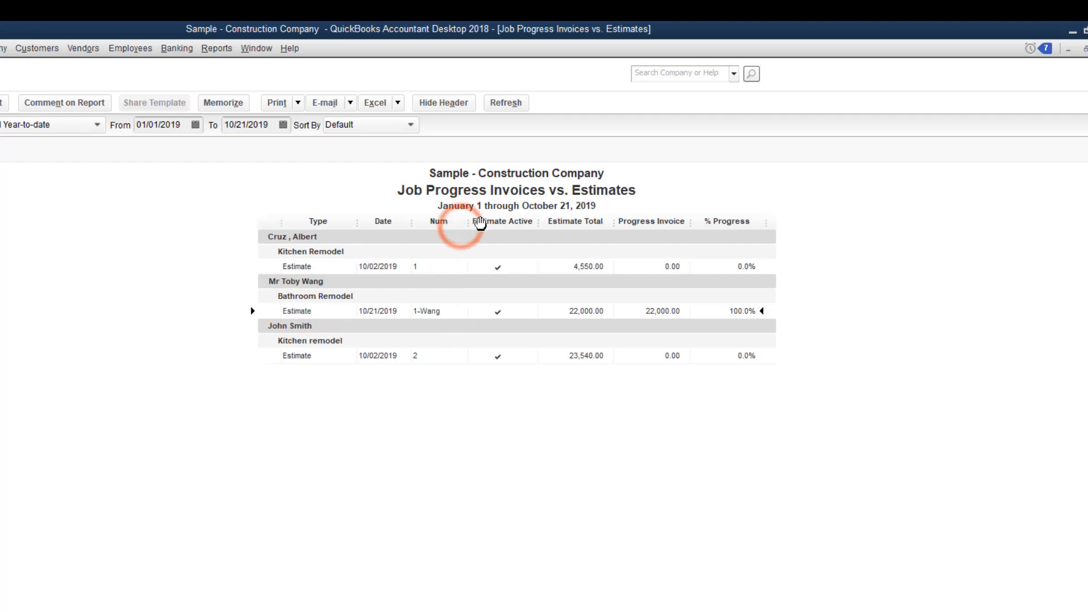